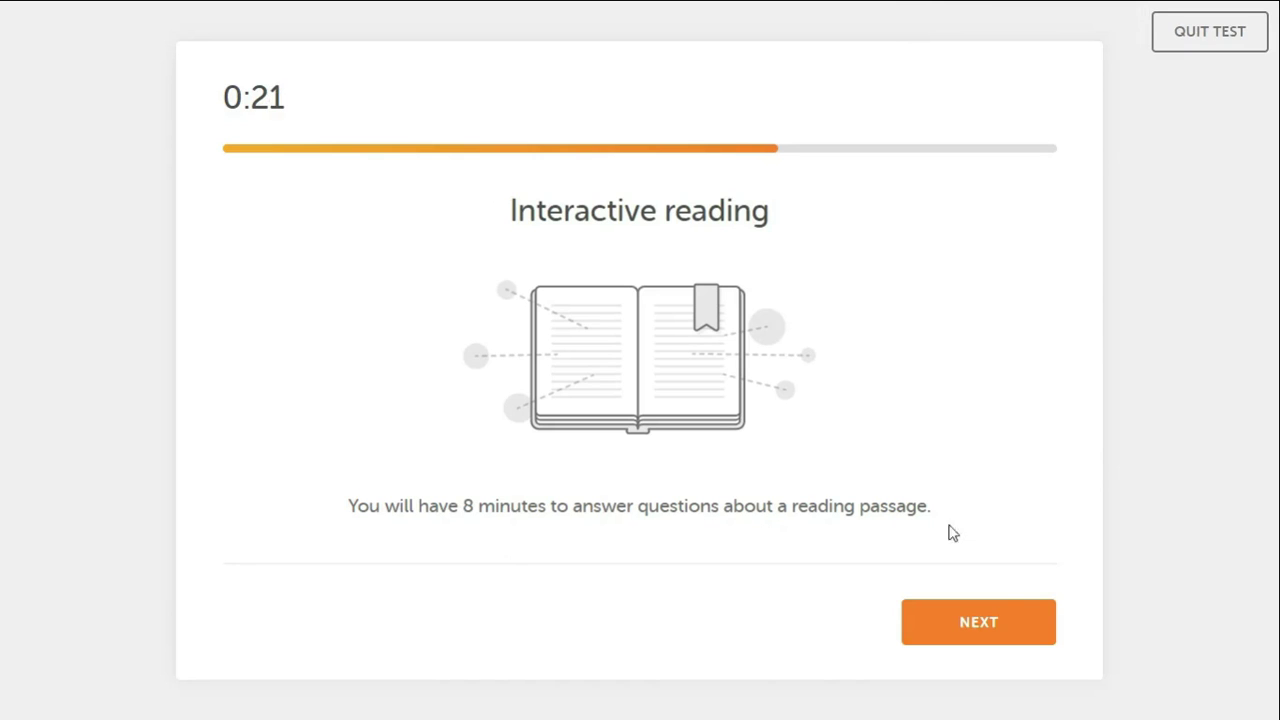
# - Start the interactive reading section and reduce the page zoom to 100% to show the passage and all eight blanks
pyautogui.click(988, 625)
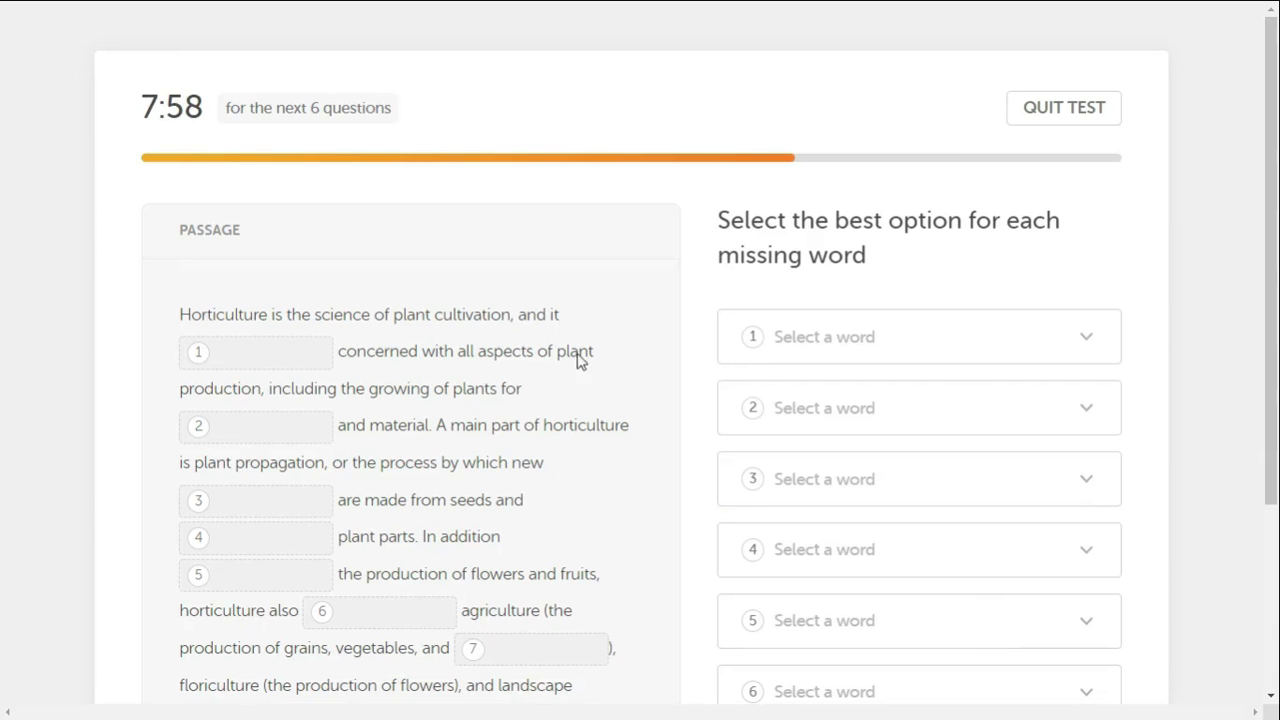
pyautogui.hotkey('ctrl', '-')
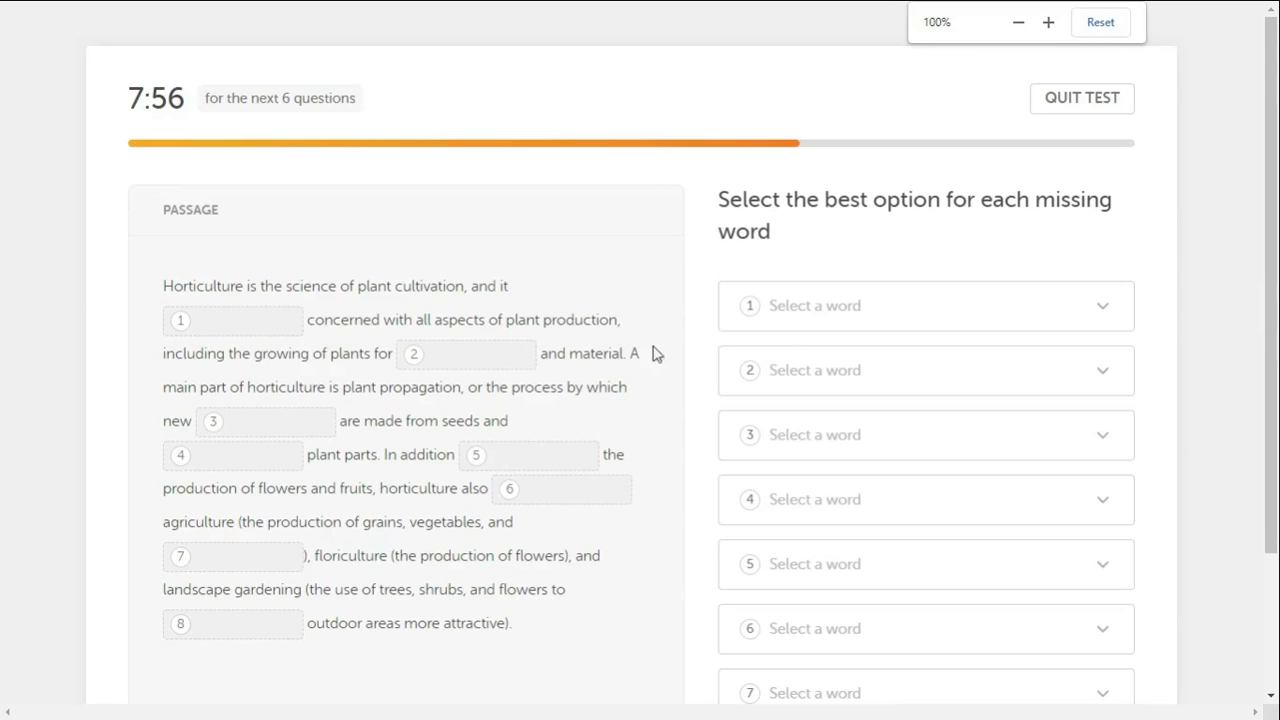
pyautogui.scroll(-1, 1270, 188)
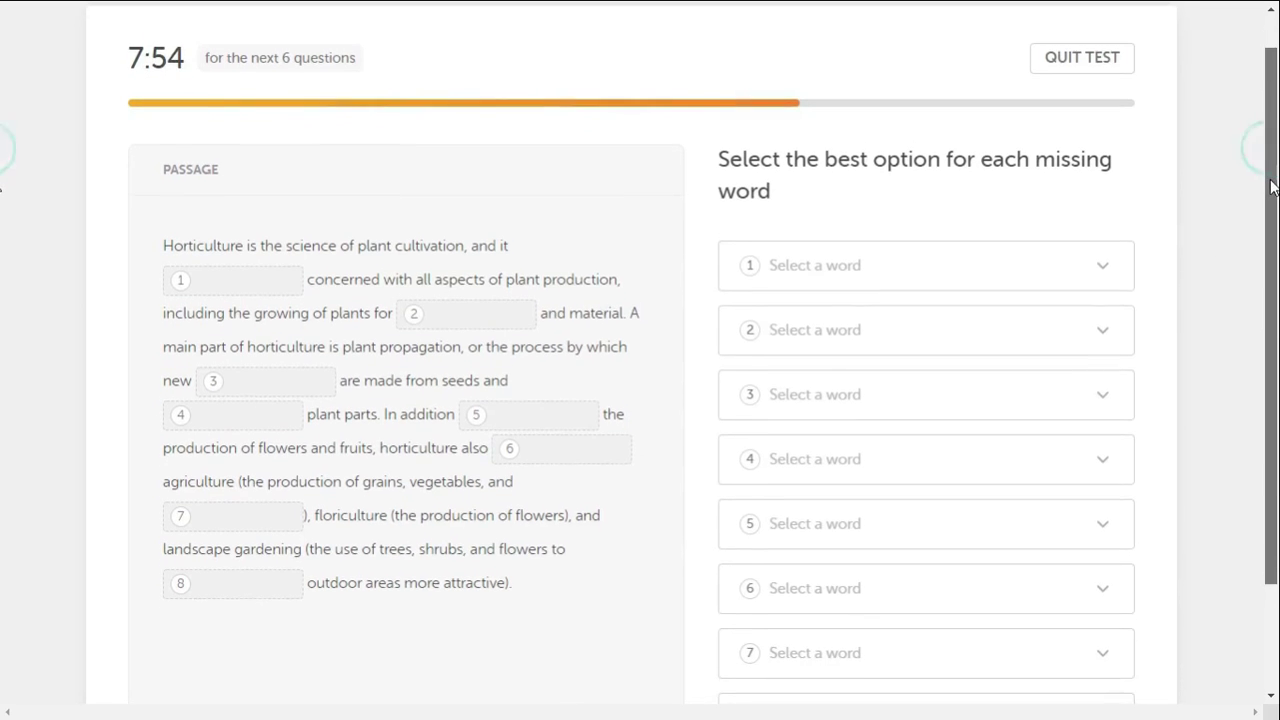
pyautogui.moveTo(1273, 193); pyautogui.dragTo(1274, 259)
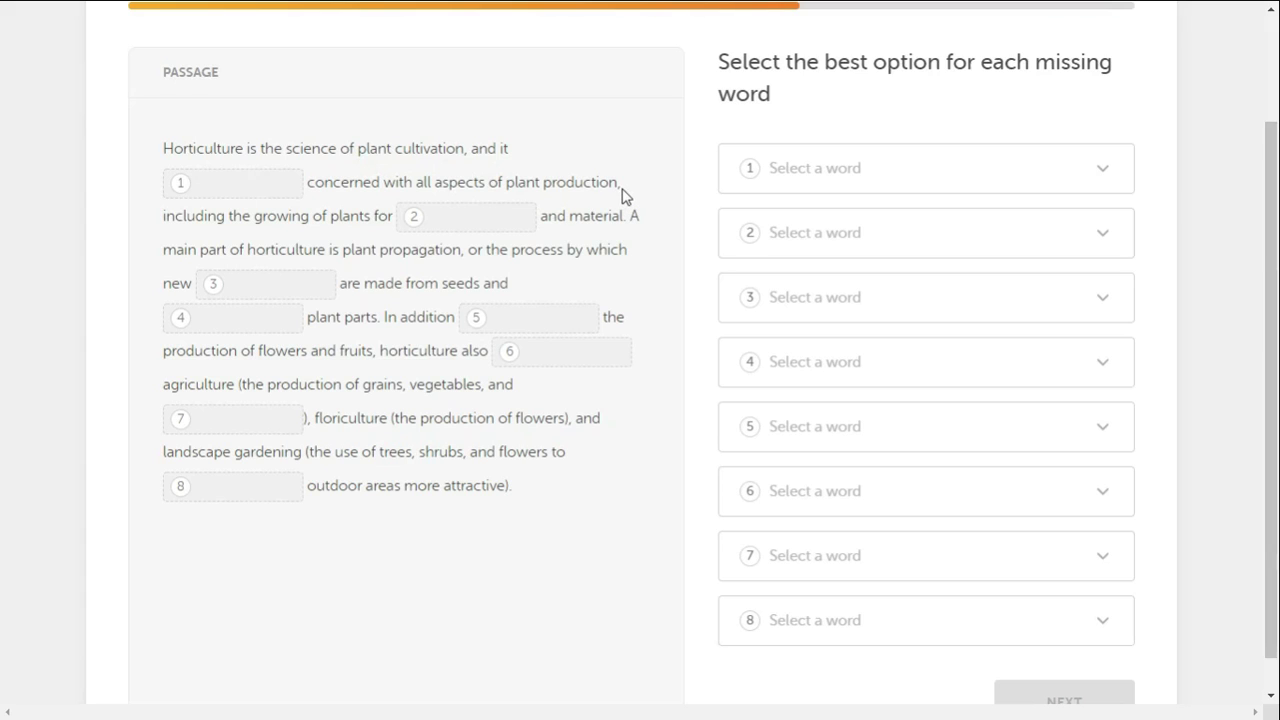
# - Review the word options for blank 1 and fill it with "is"
pyautogui.click(843, 190)
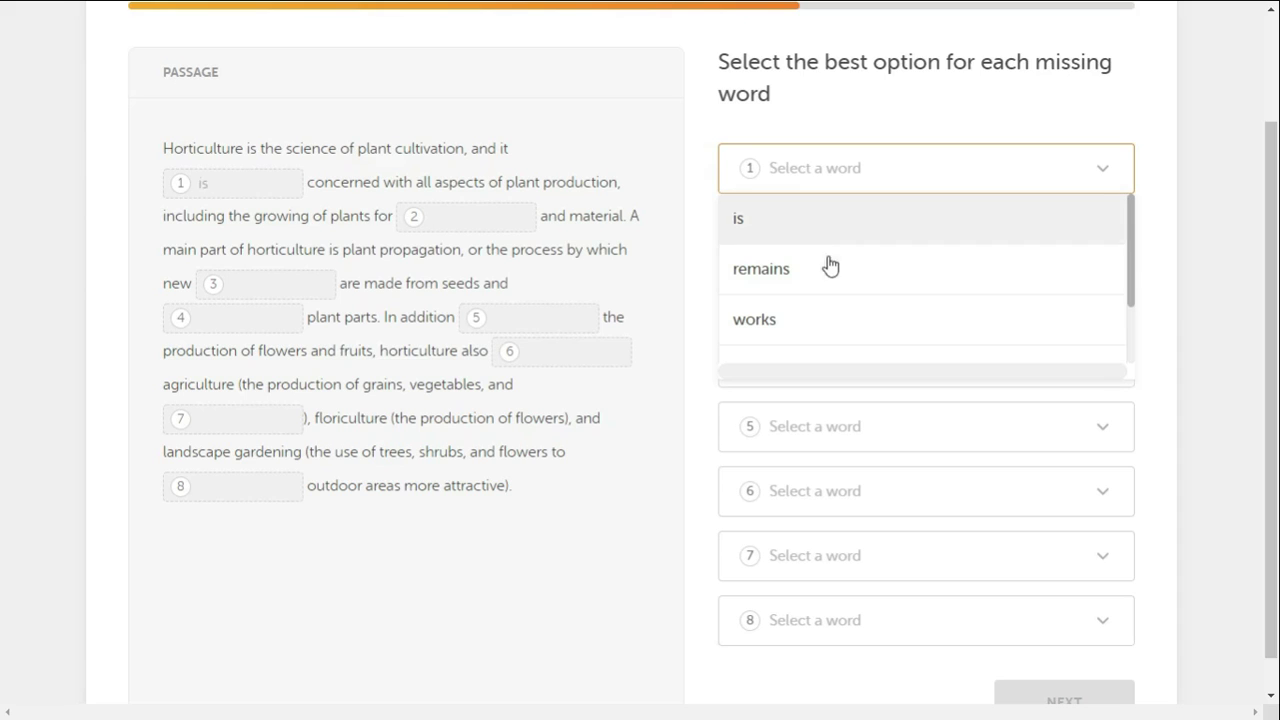
pyautogui.scroll(-2, 851, 311)
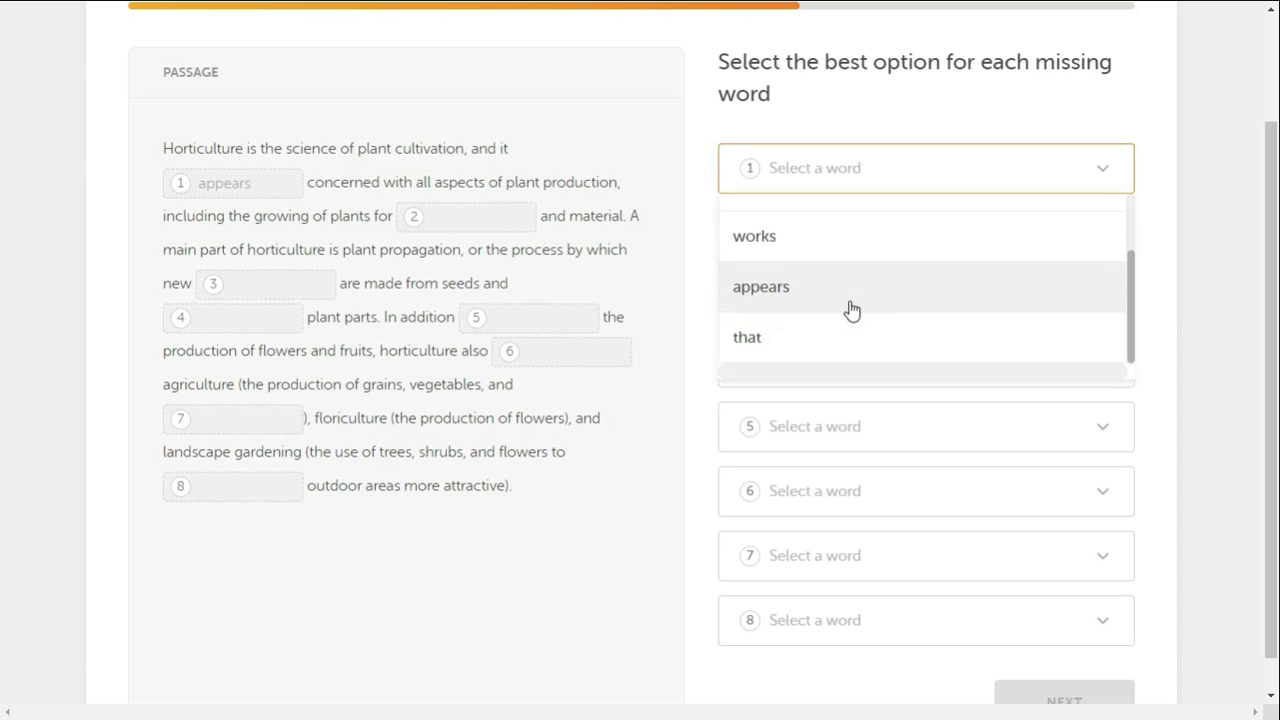
pyautogui.scroll(-1, 851, 311)
pyautogui.scroll(2, 845, 300)
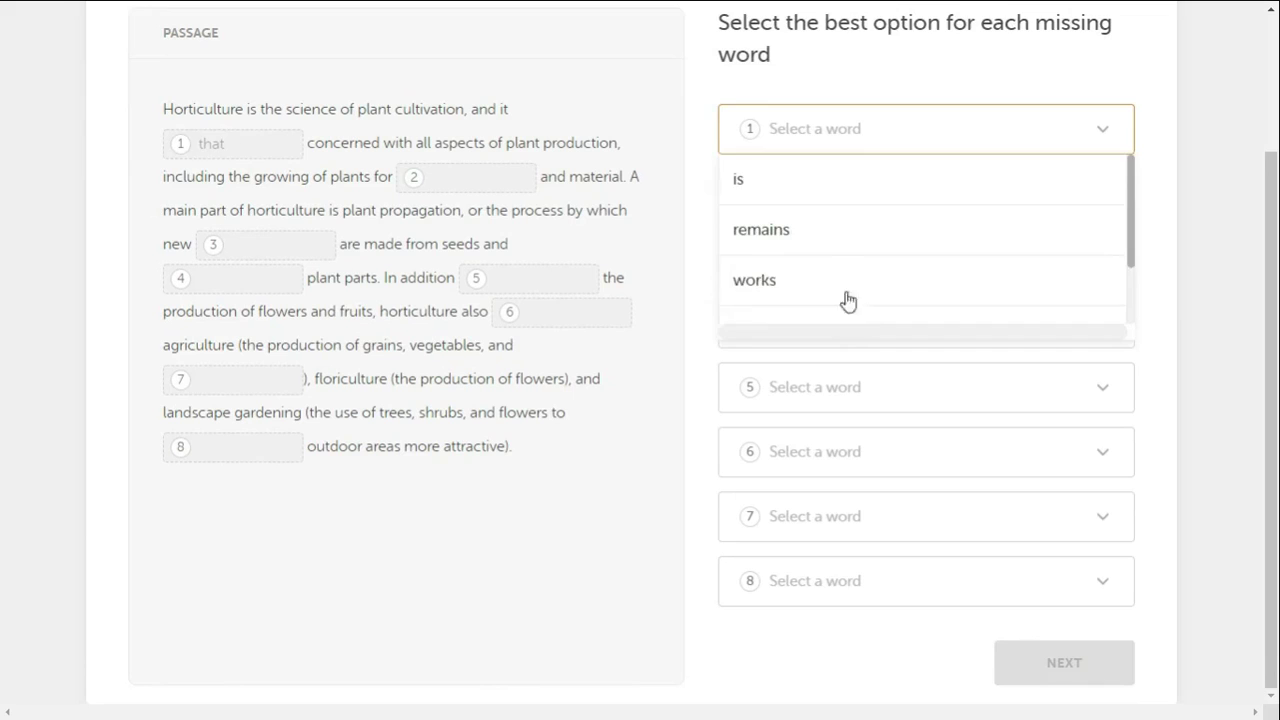
pyautogui.click(831, 180)
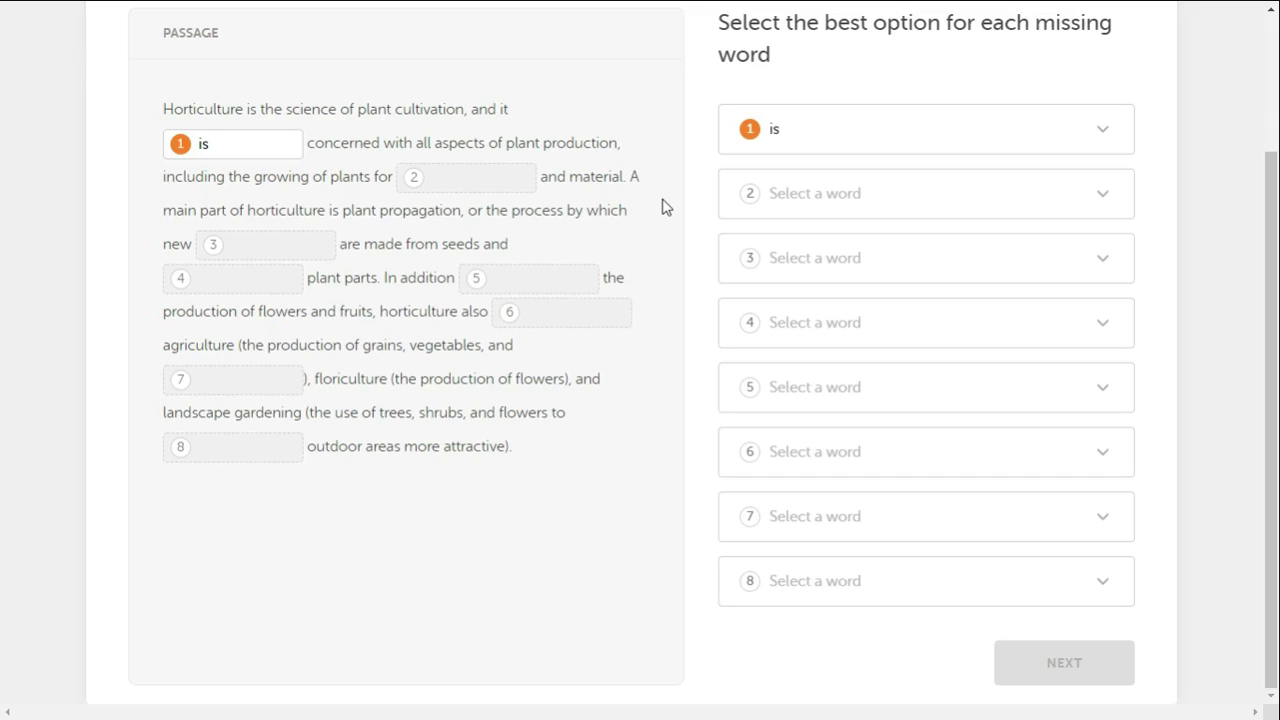
# - Fill blank 2 of the passage with "food" and blank 3 with "plants"
pyautogui.click(1107, 205)
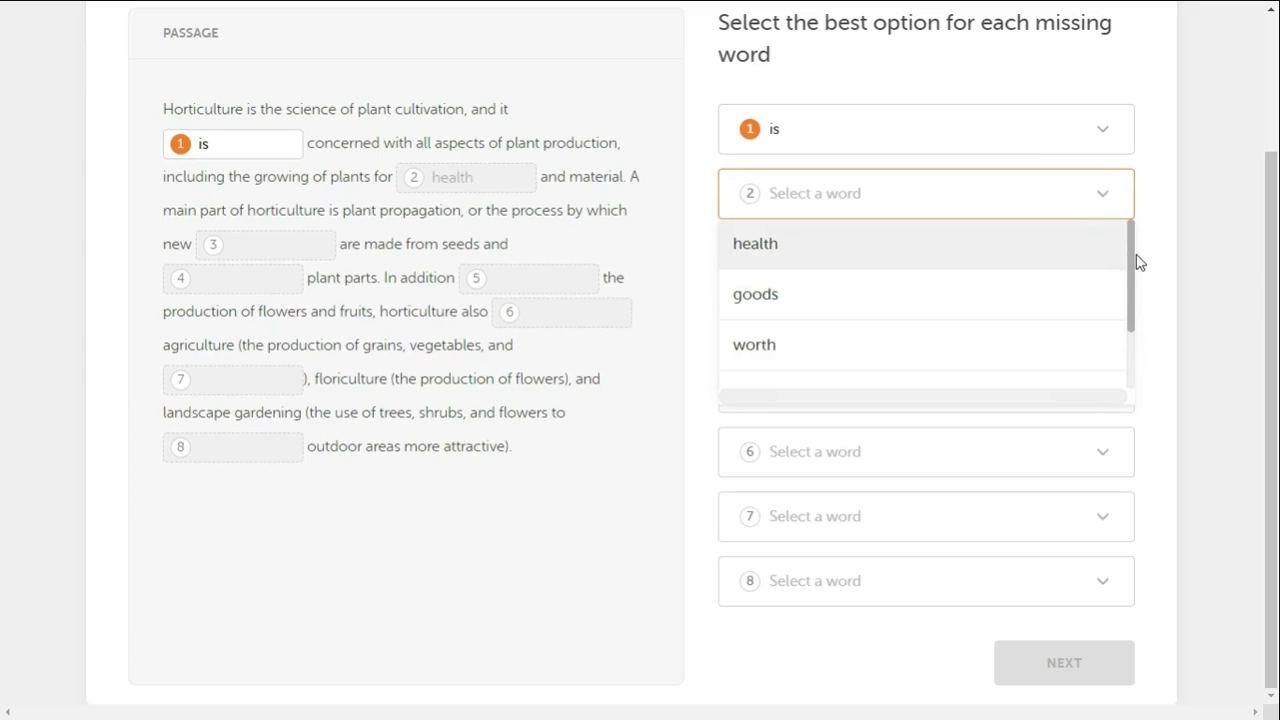
pyautogui.moveTo(1133, 258); pyautogui.dragTo(1133, 340)
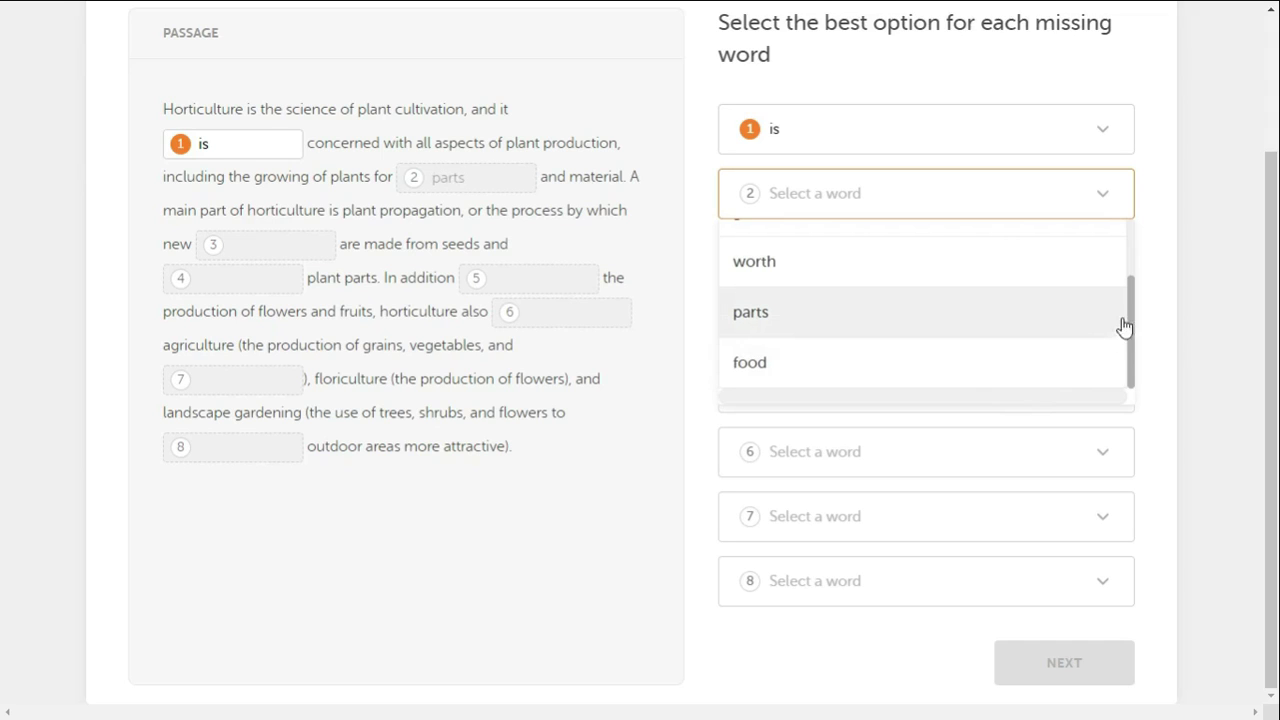
pyautogui.moveTo(1131, 310)
pyautogui.mouseDown()
pyautogui.moveTo(1131, 244)
pyautogui.moveTo(1140, 280)
pyautogui.moveTo(1137, 259)
pyautogui.moveTo(1134, 286)
pyautogui.moveTo(1083, 337)
pyautogui.mouseUp()
pyautogui.click(996, 354)
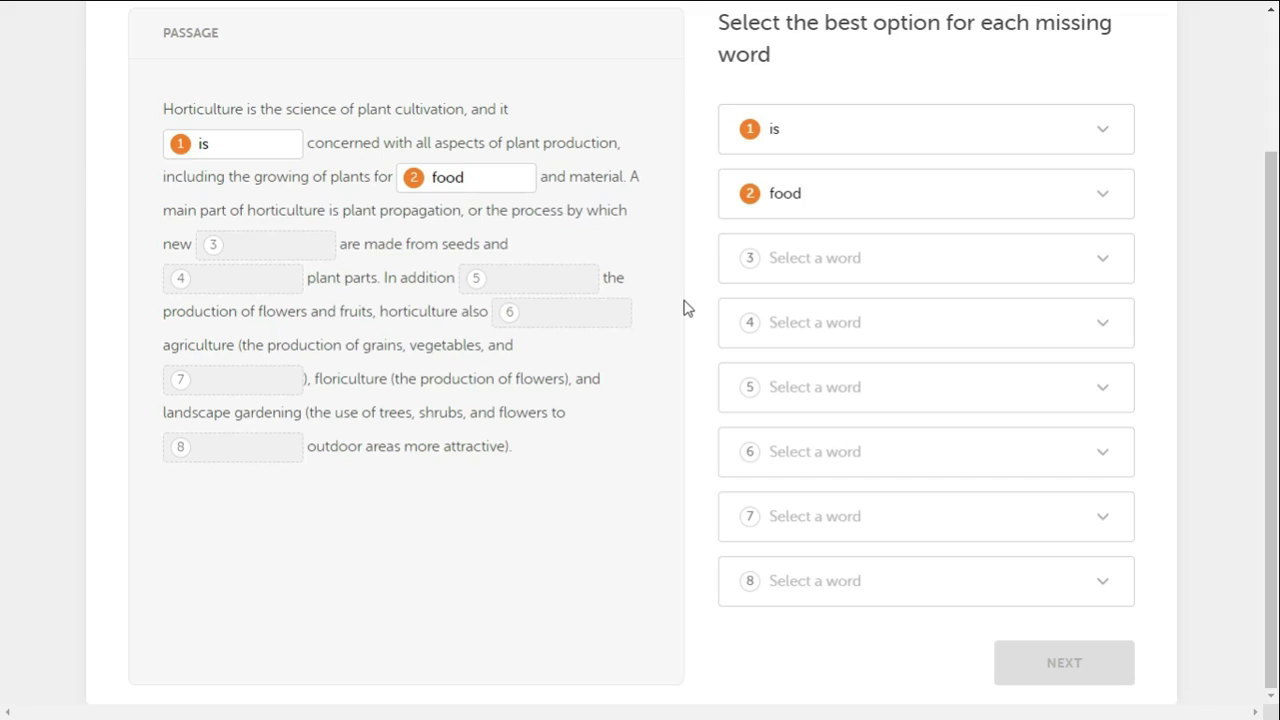
pyautogui.click(1111, 259)
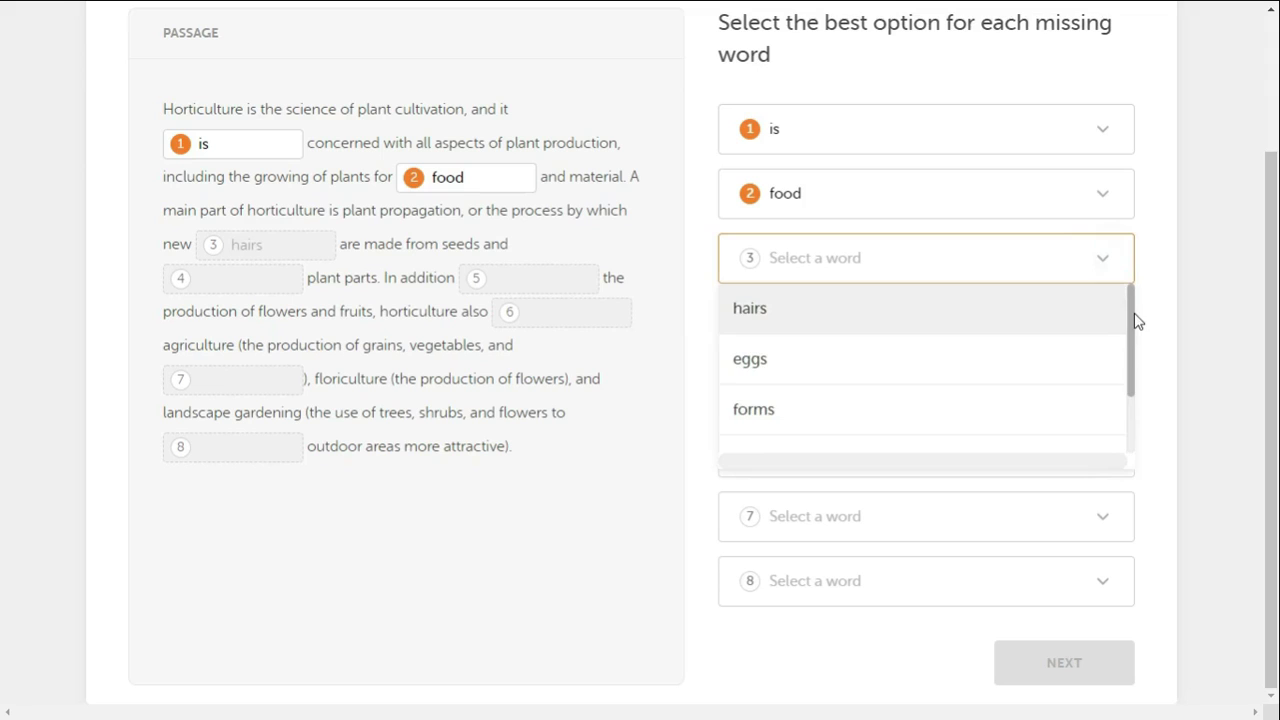
pyautogui.moveTo(1134, 318); pyautogui.dragTo(1143, 411)
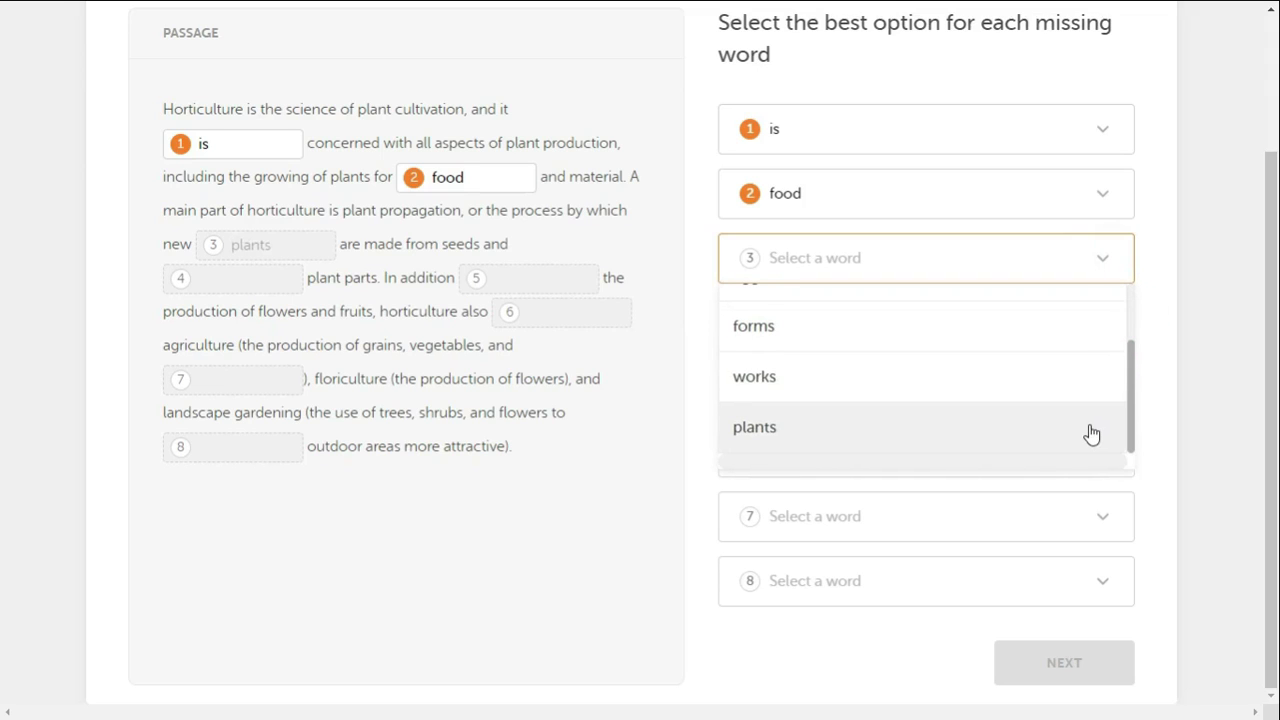
pyautogui.moveTo(1136, 393); pyautogui.dragTo(1139, 398)
pyautogui.click(1057, 428)
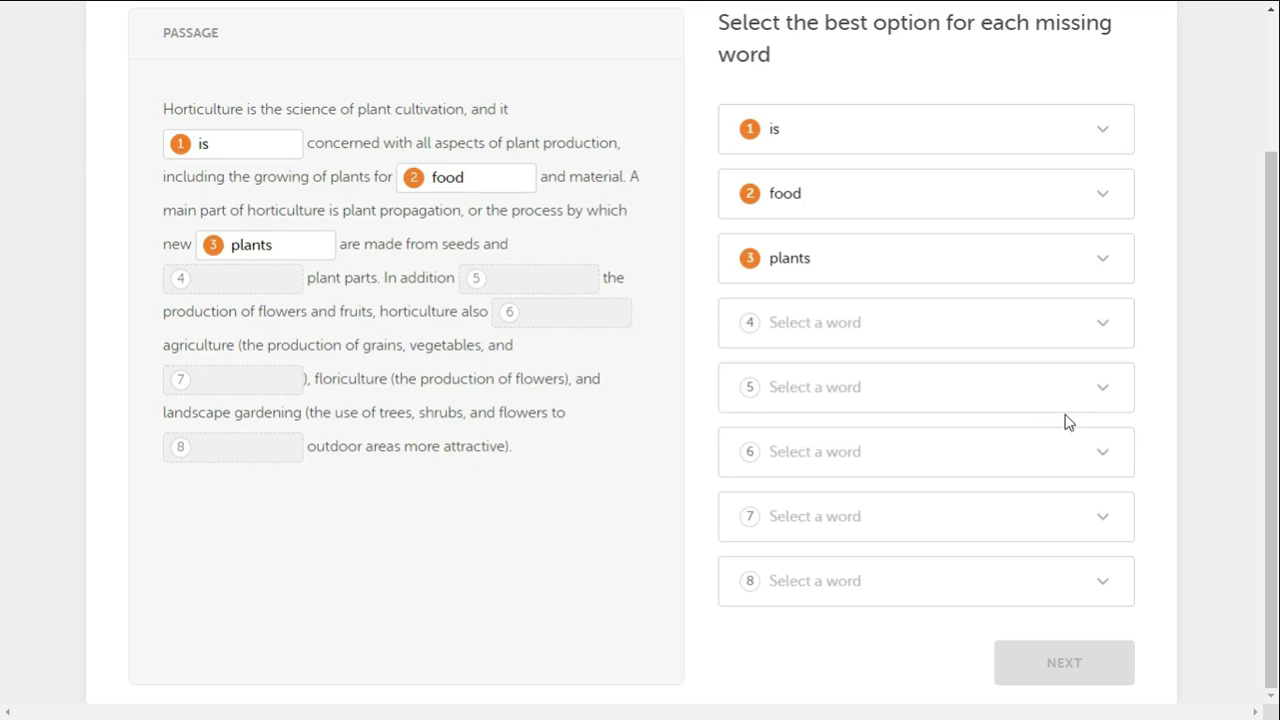
# - Fill blank 4, before "plant parts", with "new"
pyautogui.click(1104, 330)
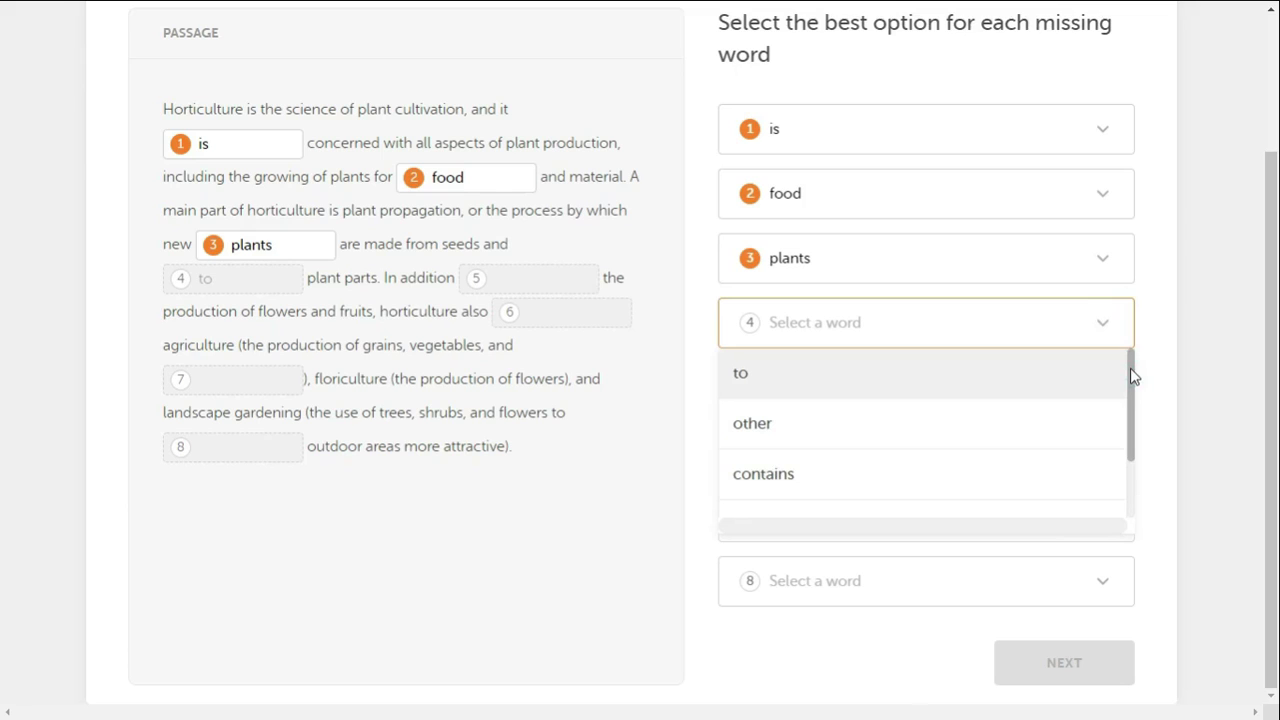
pyautogui.moveTo(1130, 368); pyautogui.dragTo(1135, 443)
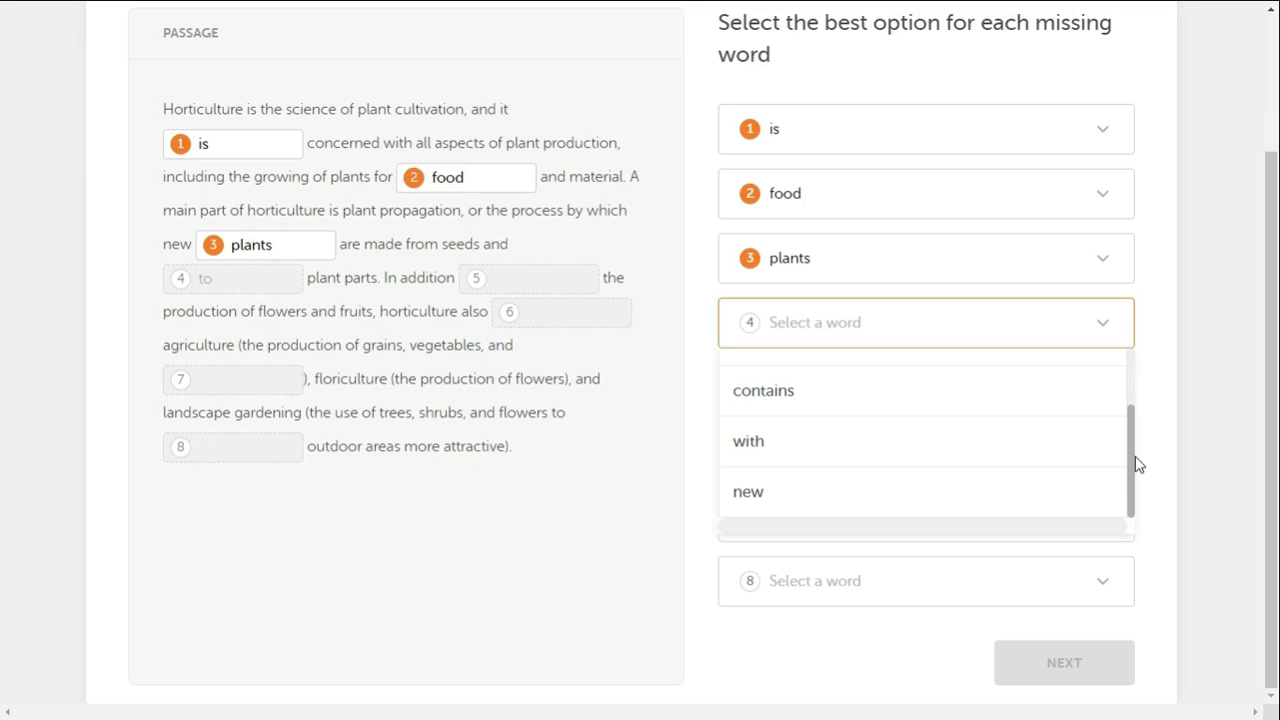
pyautogui.click(1057, 505)
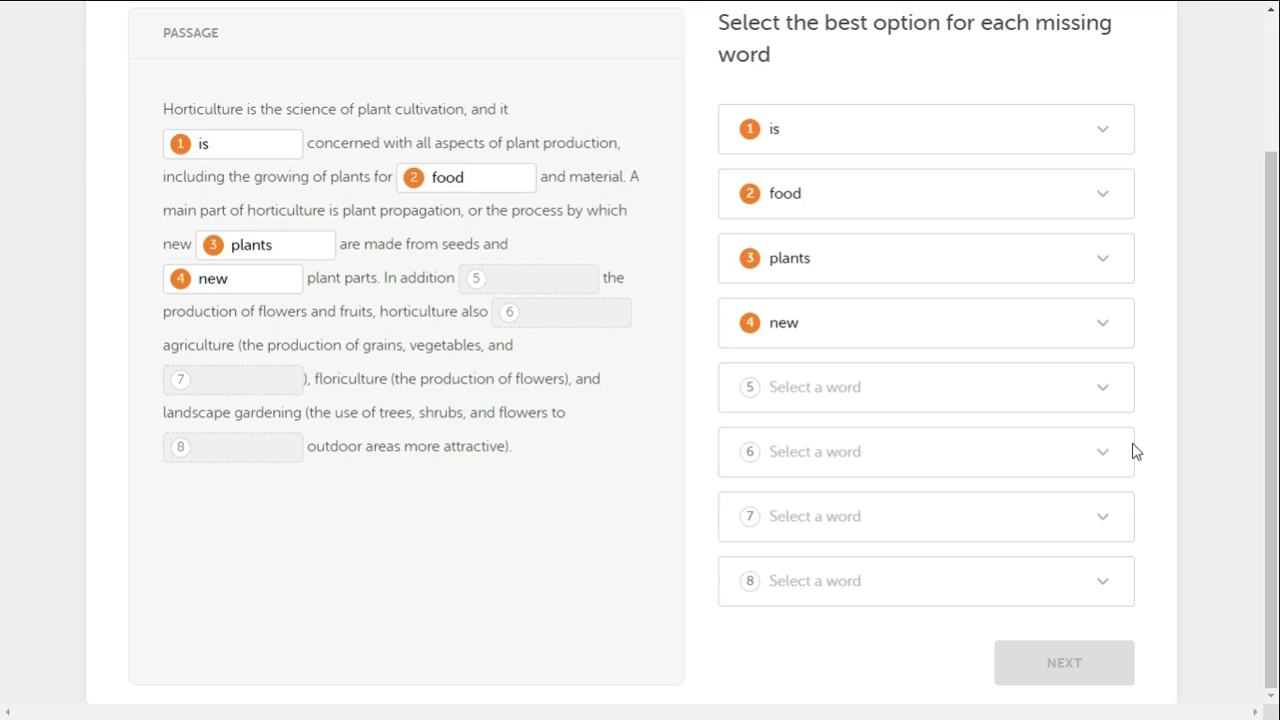
# - Fill blank 5, after "In addition", with "all"
pyautogui.click(1106, 391)
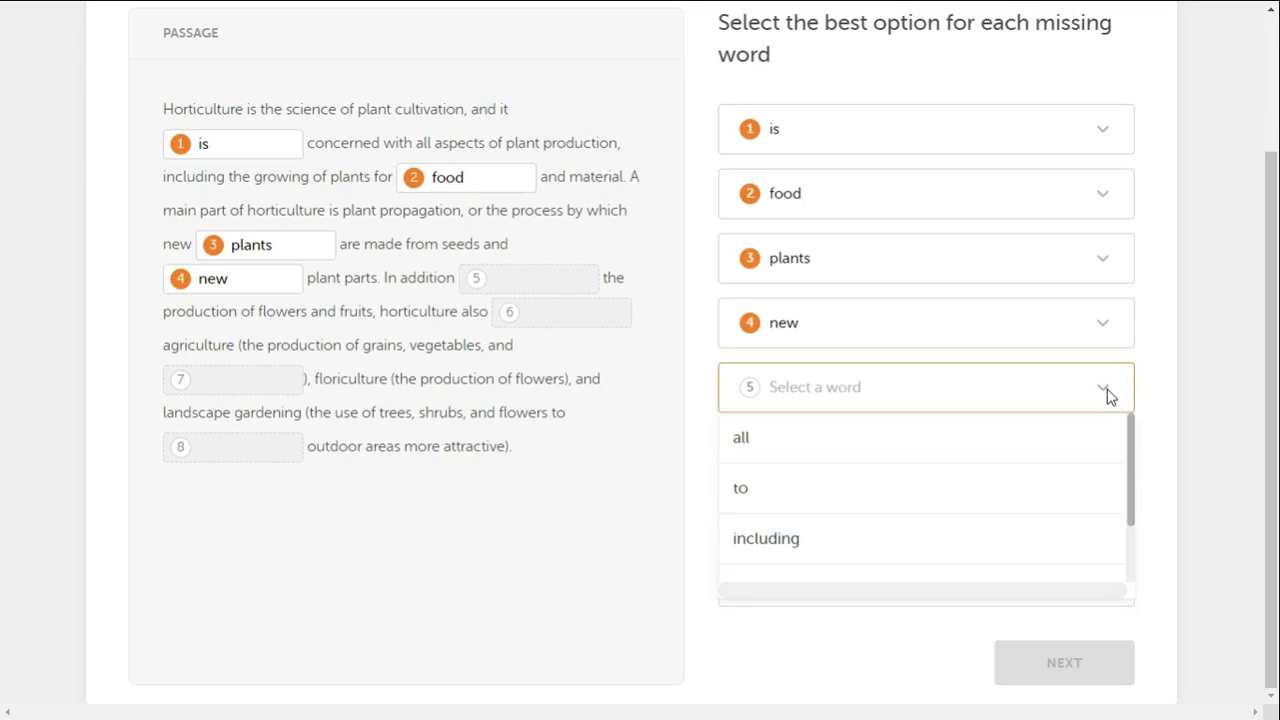
pyautogui.moveTo(1131, 442)
pyautogui.mouseDown()
pyautogui.moveTo(1140, 529)
pyautogui.moveTo(1148, 443)
pyautogui.mouseUp()
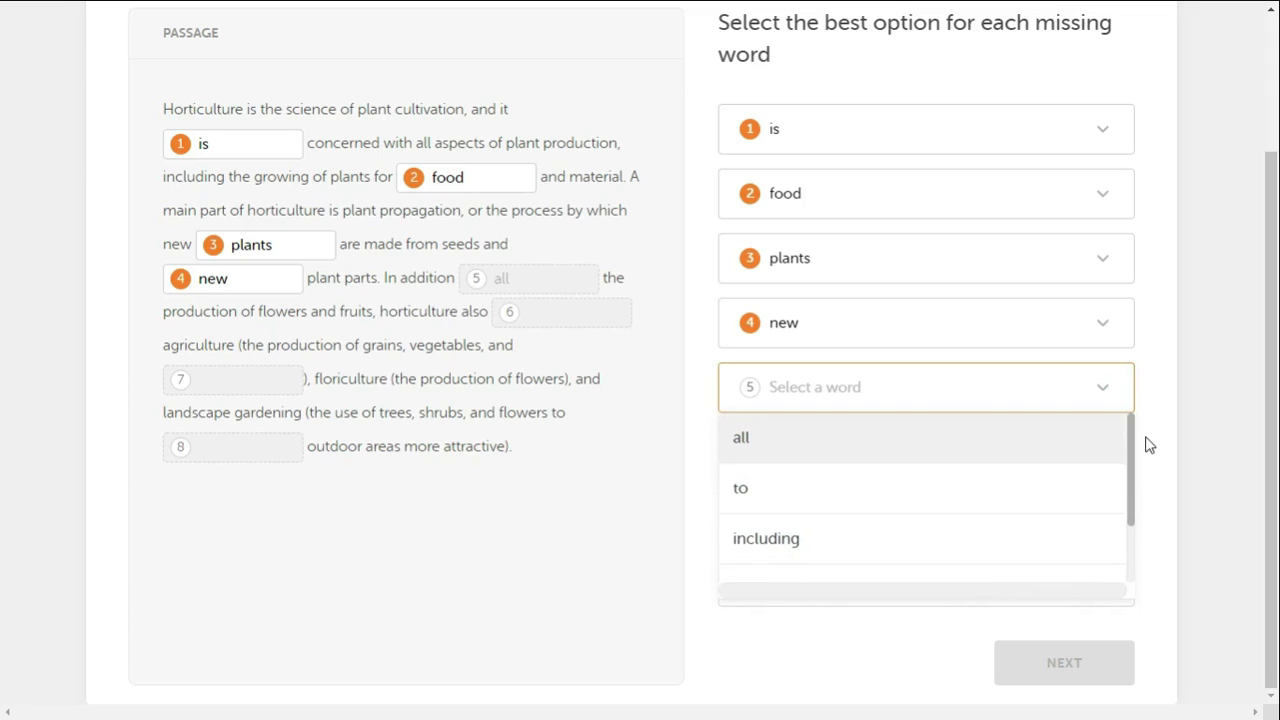
pyautogui.click(1076, 448)
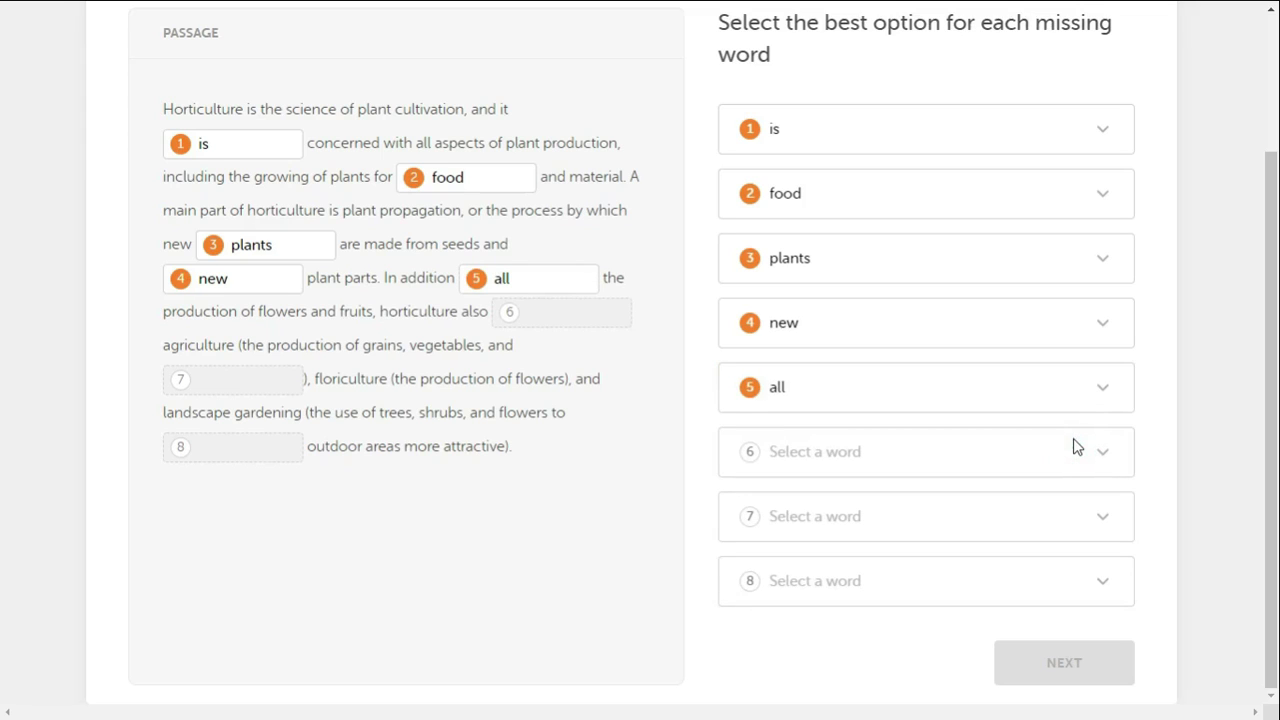
pyautogui.click(1105, 397)
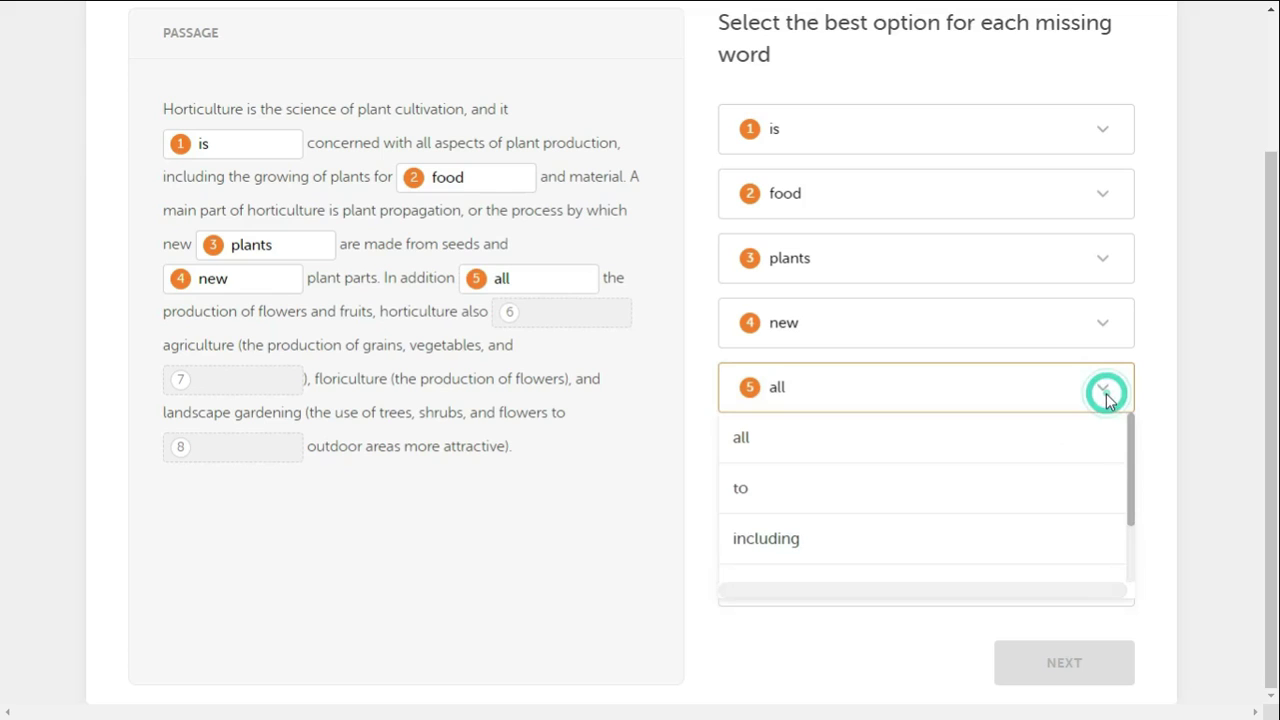
pyautogui.click(1106, 393)
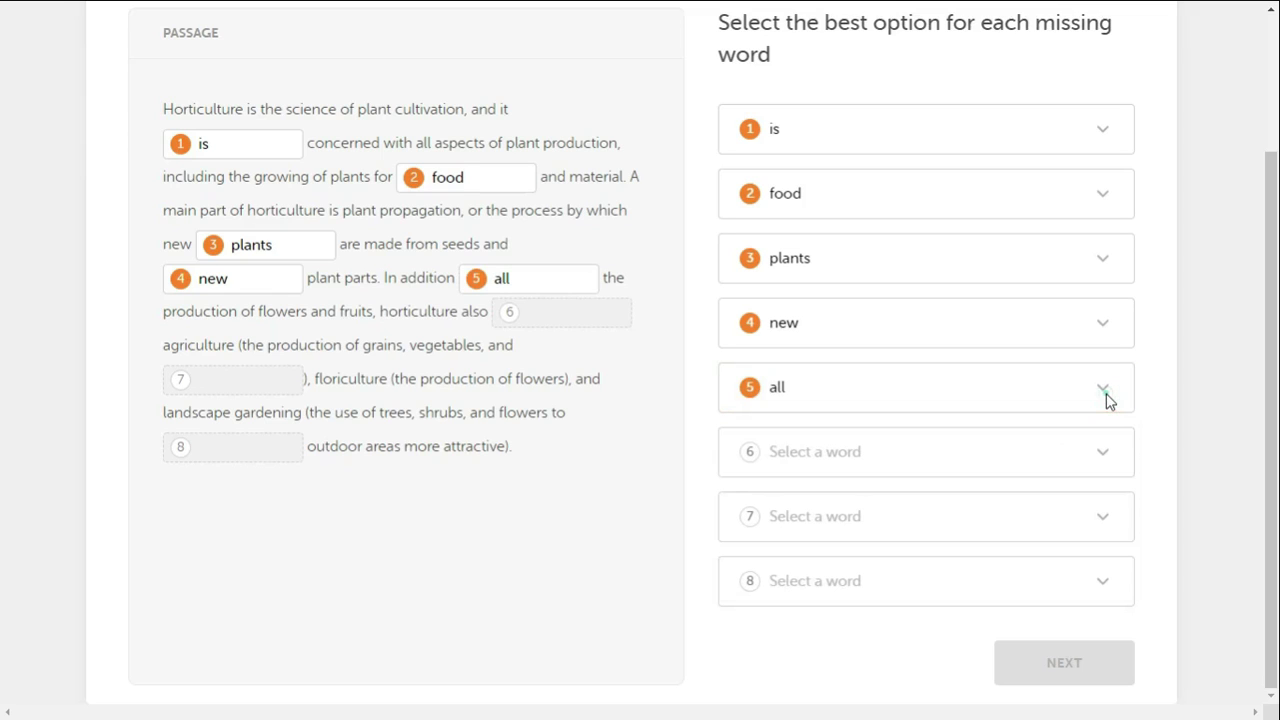
# - Fill blank 6 of the passage with "makes" and blank 7 with "fruits"
pyautogui.click(1104, 452)
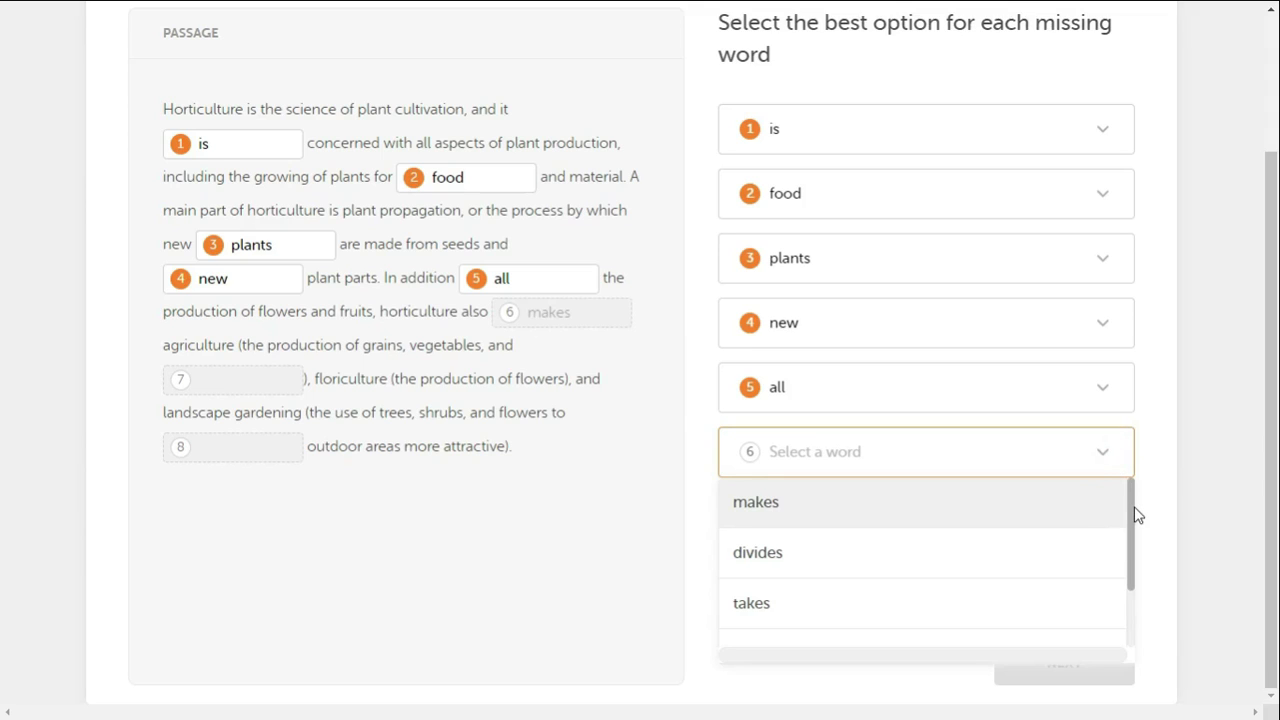
pyautogui.moveTo(1129, 524)
pyautogui.mouseDown()
pyautogui.moveTo(1146, 611)
pyautogui.moveTo(1146, 523)
pyautogui.mouseUp()
pyautogui.click(1063, 514)
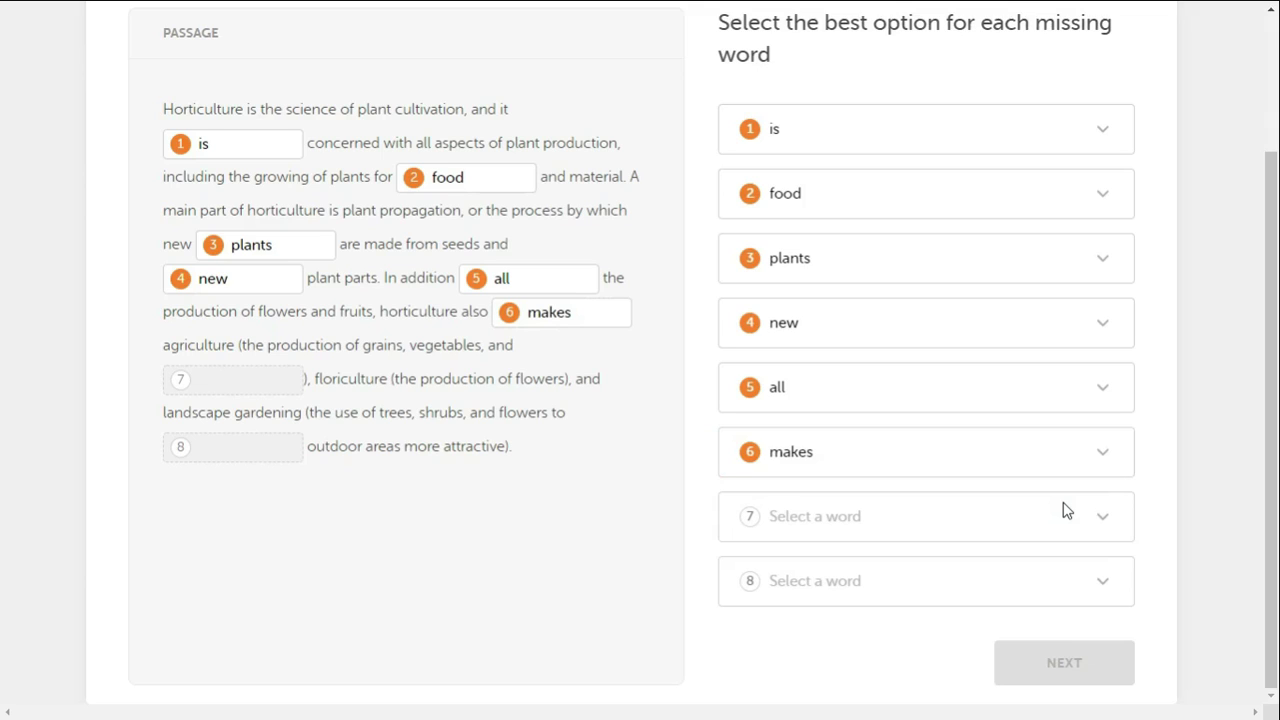
pyautogui.click(1104, 520)
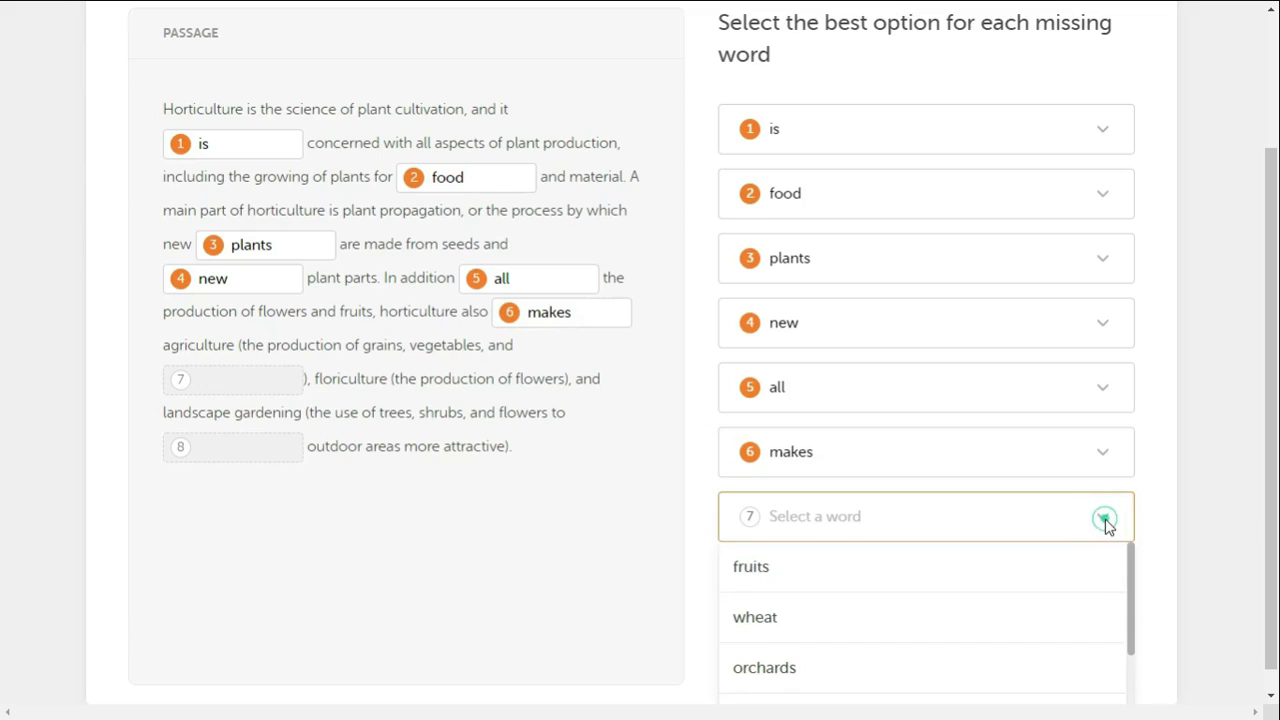
pyautogui.moveTo(1133, 571)
pyautogui.mouseDown()
pyautogui.moveTo(1137, 652)
pyautogui.moveTo(1140, 569)
pyautogui.mouseUp()
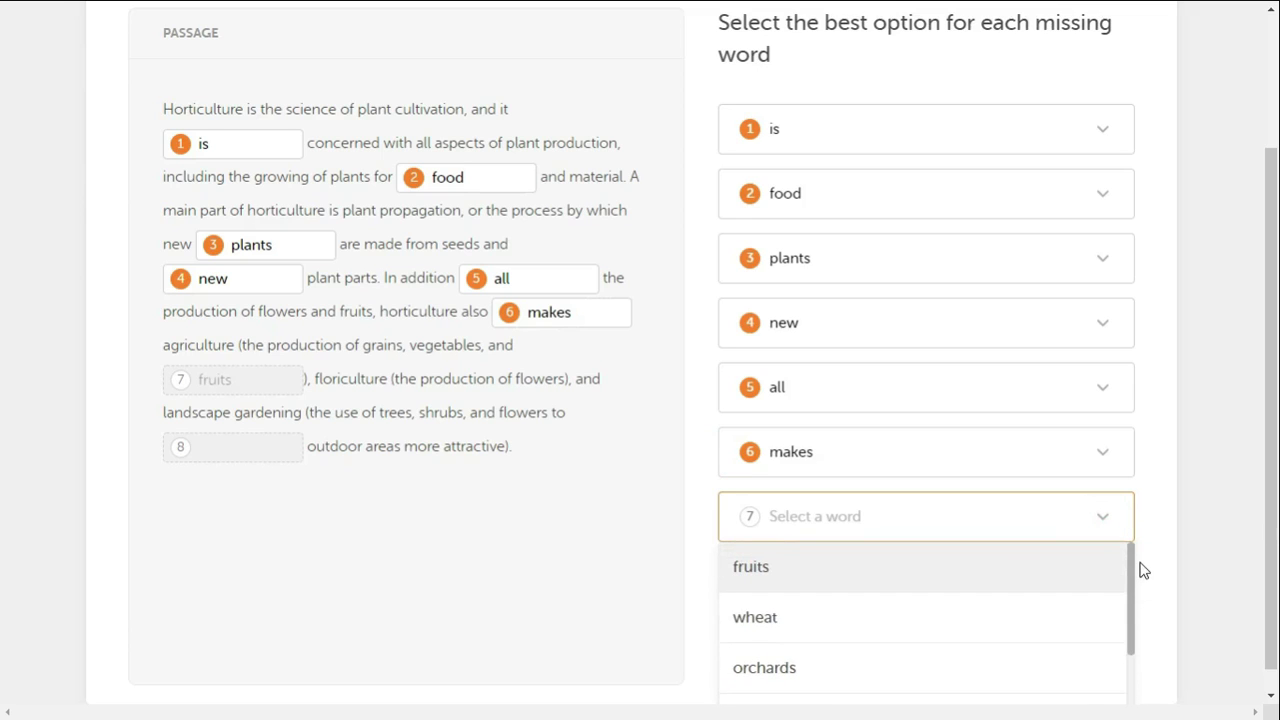
pyautogui.click(1078, 577)
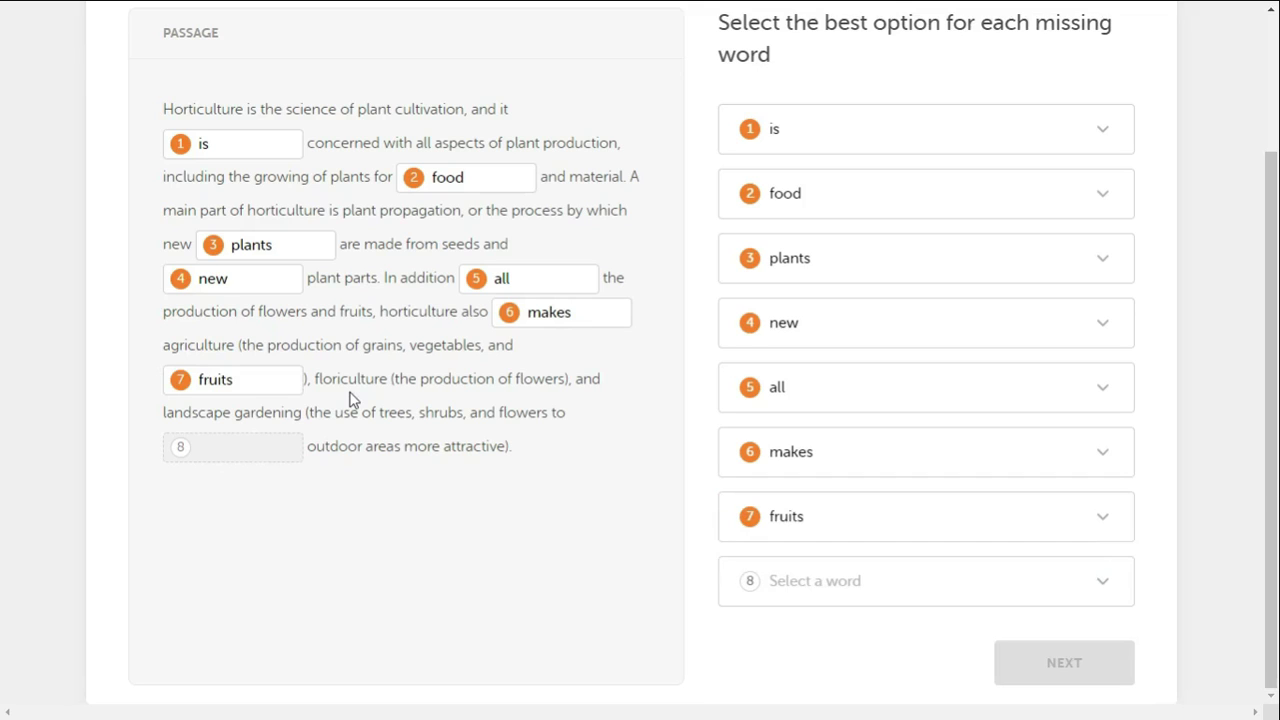
# - Change the word in blank 5 to "including" and fill blank 8 with "make"
pyautogui.click(804, 381)
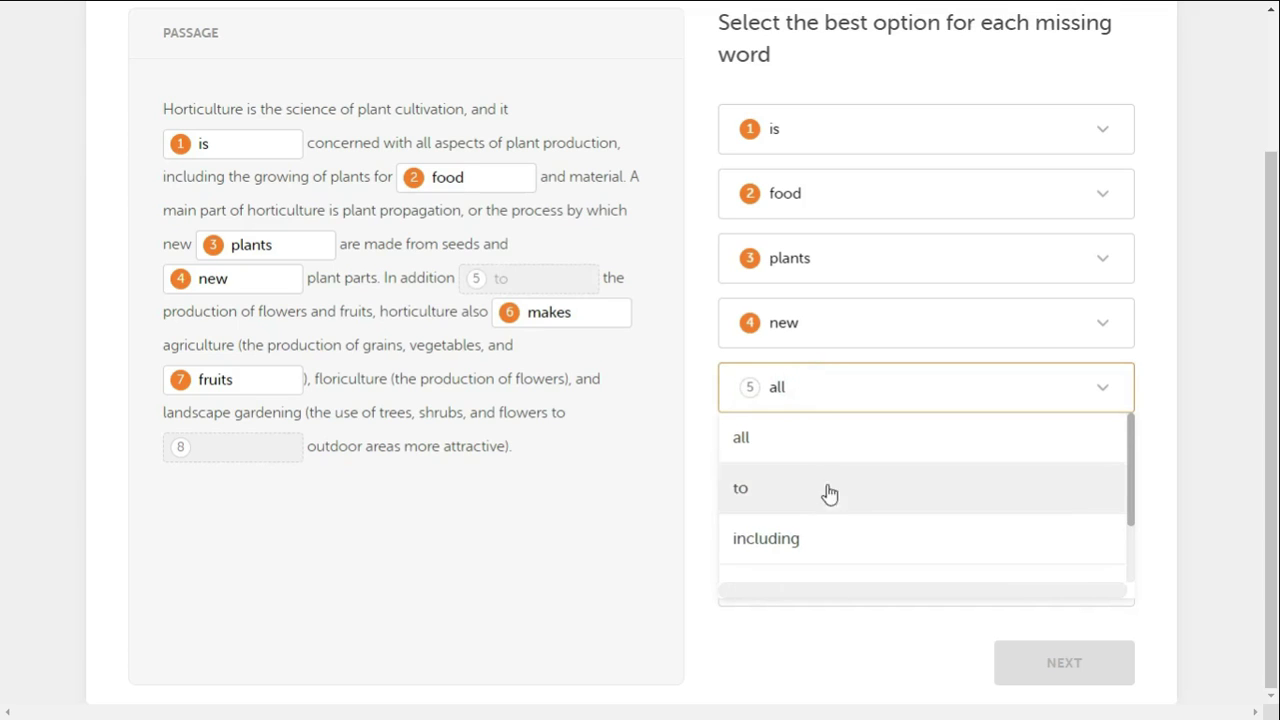
pyautogui.click(828, 538)
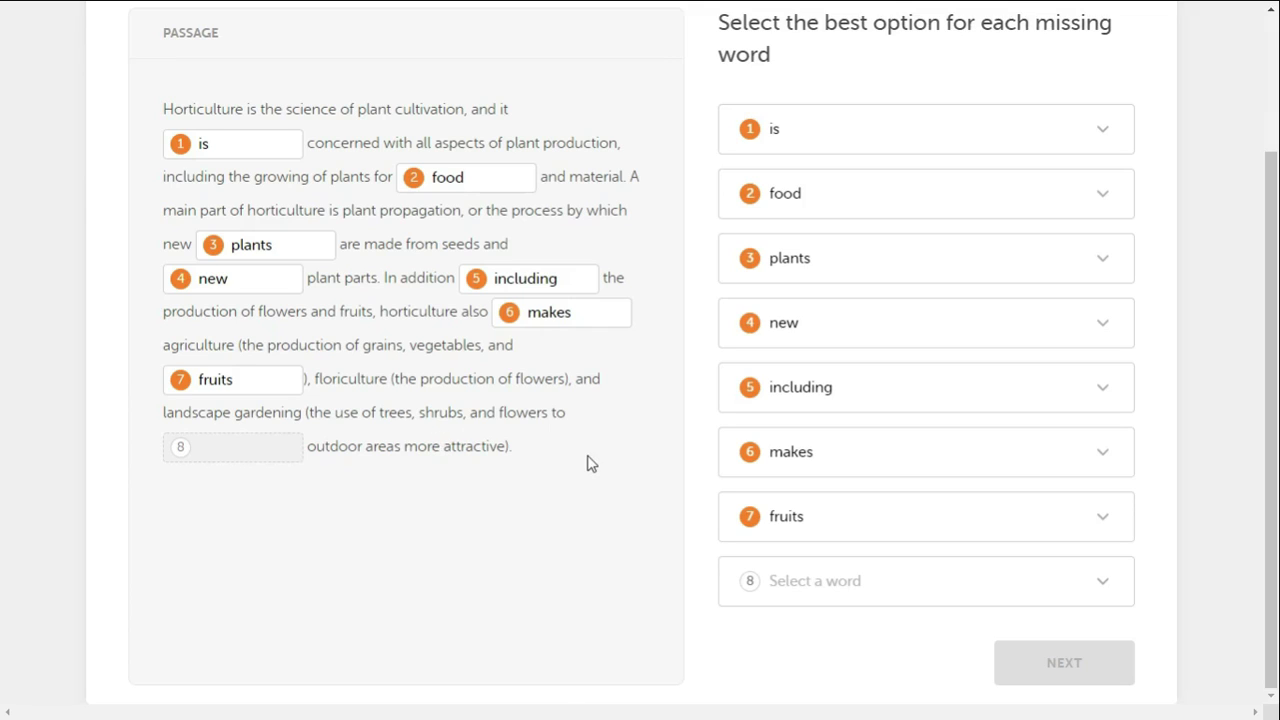
pyautogui.click(829, 580)
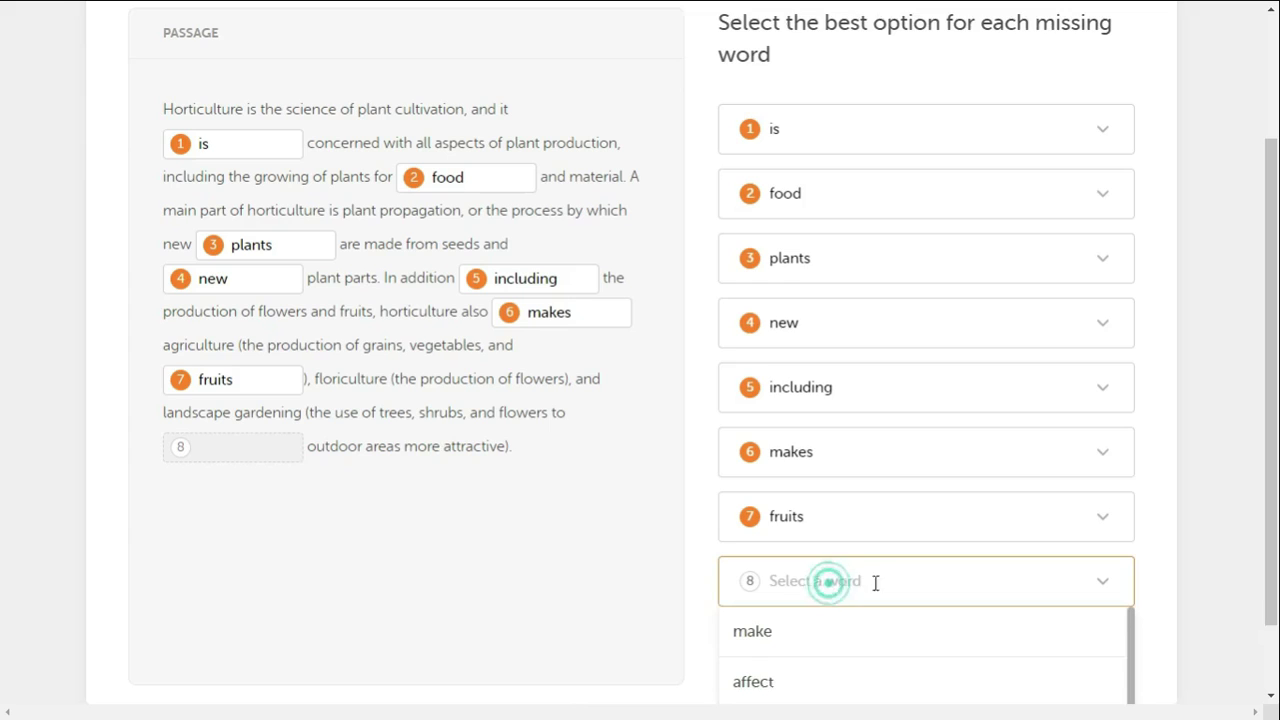
pyautogui.scroll(-1, 1222, 510)
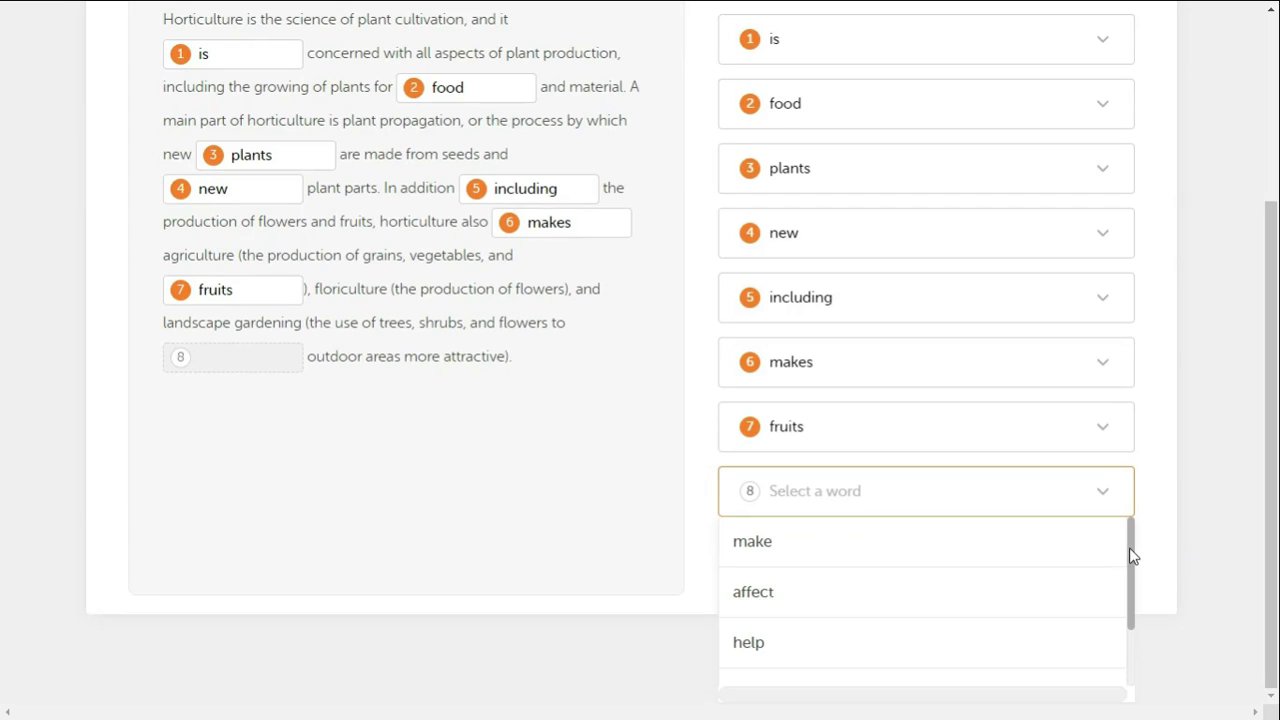
pyautogui.moveTo(1131, 550); pyautogui.dragTo(1120, 632)
pyautogui.scroll(2, 1114, 557)
pyautogui.click(1051, 563)
pyautogui.scroll(2, 566, 540)
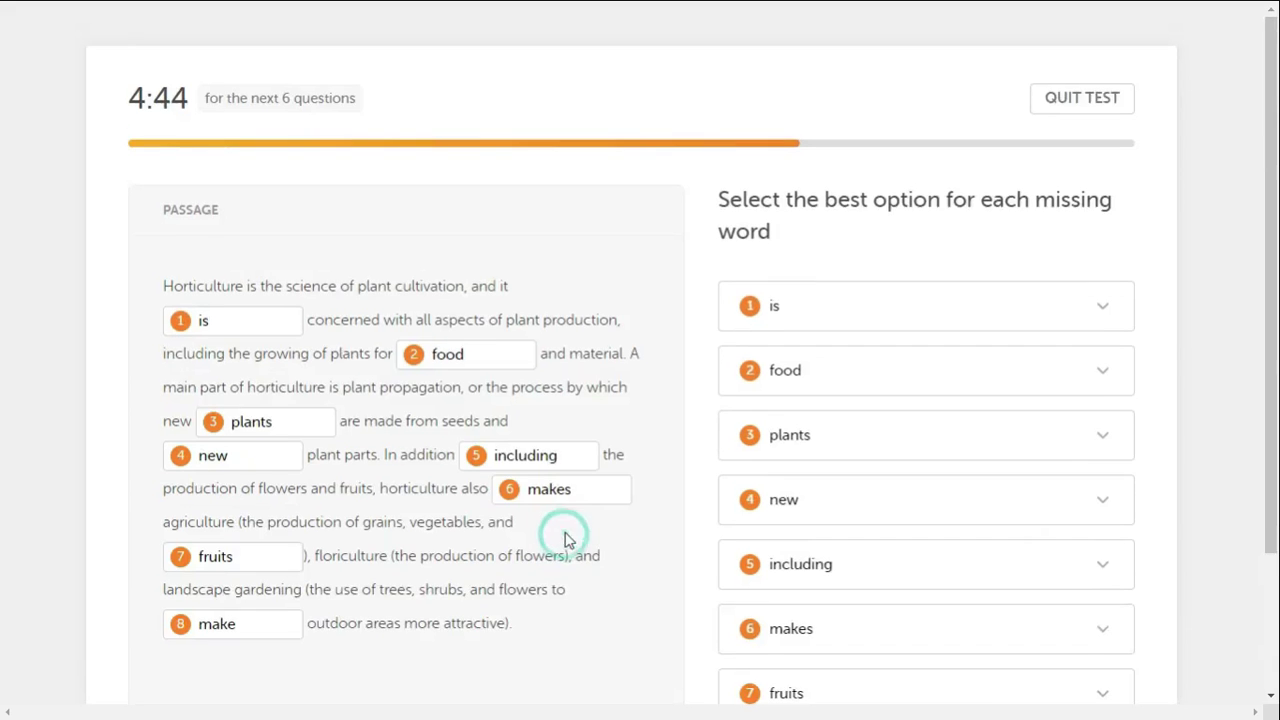
# - Reduce the page zoom to 90% and submit the missing-word answers to continue to the following question
pyautogui.scroll(-1, 580, 530)
pyautogui.hotkey('ctrl', '-')
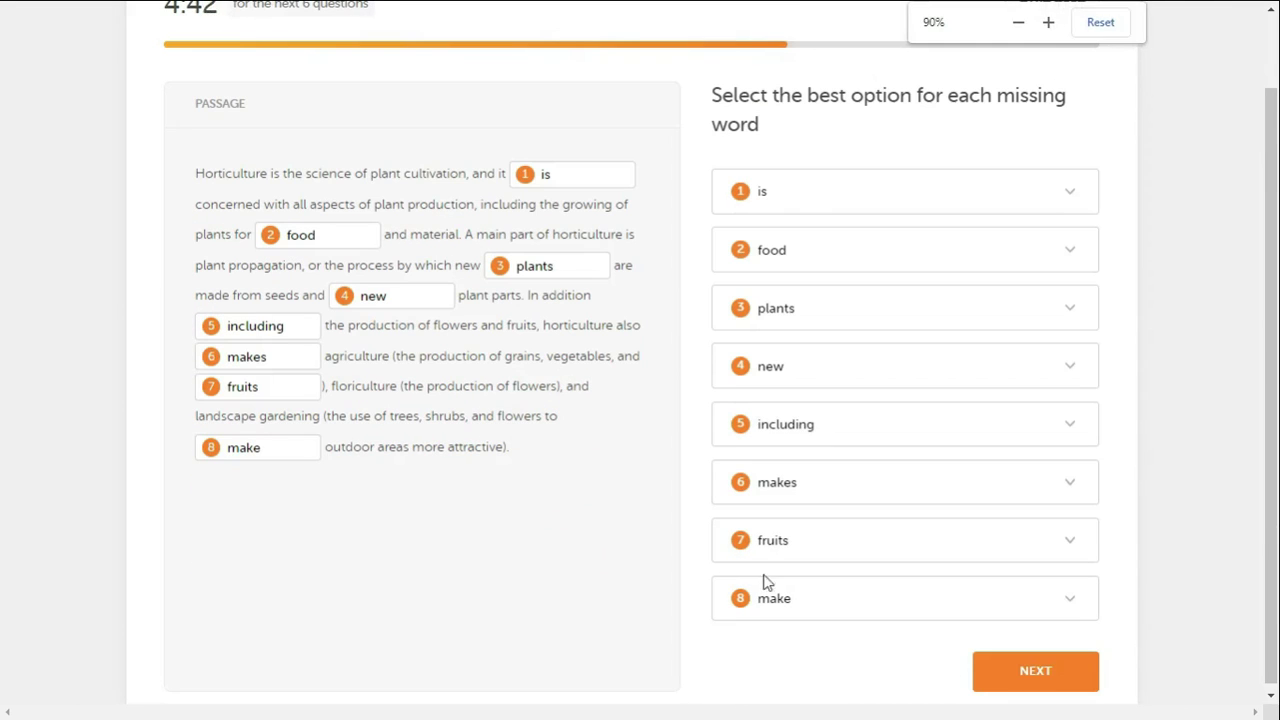
pyautogui.click(1033, 668)
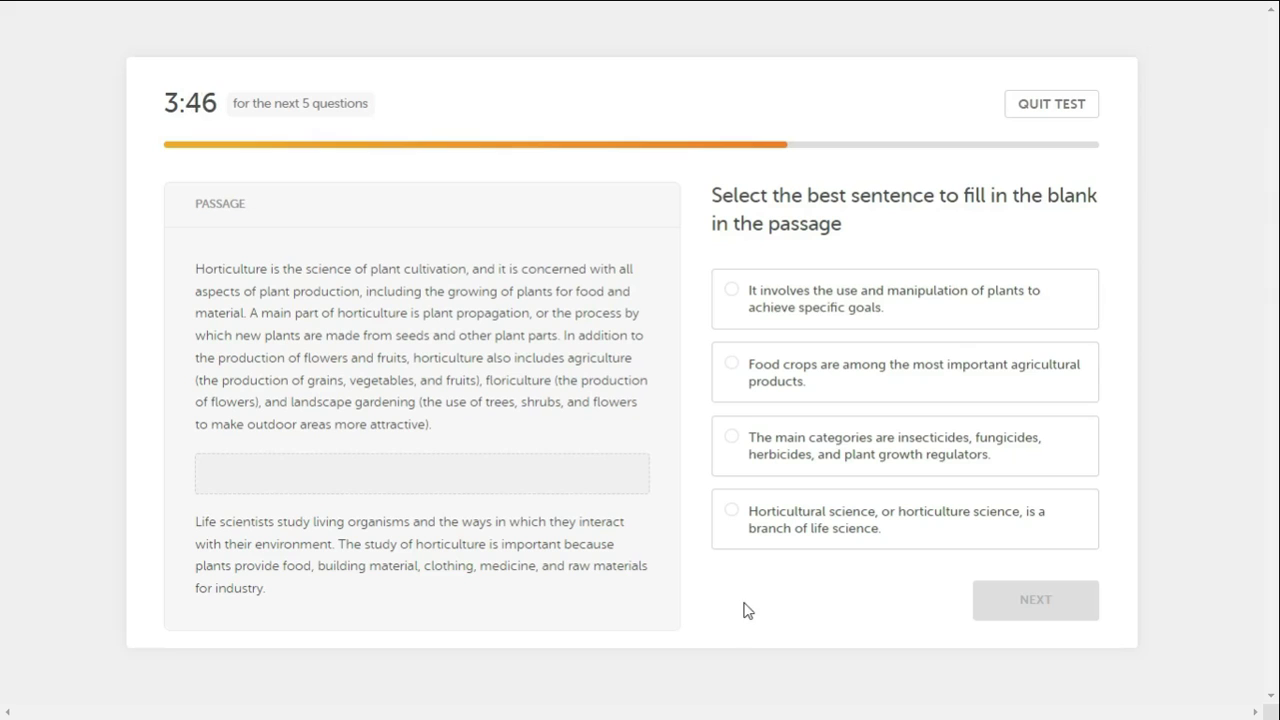
# - Fill the passage's blank with "Horticultural science, or horticulture science, is a branch of life science." and submit the answer
pyautogui.click(808, 520)
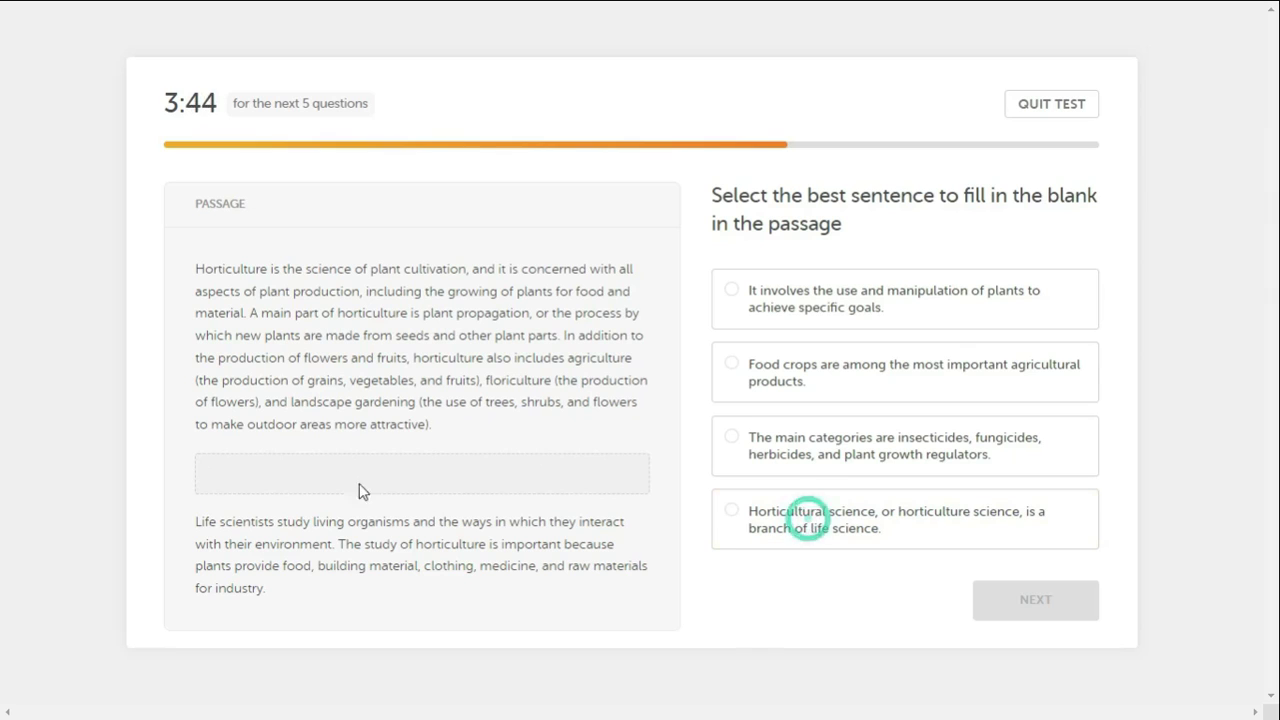
pyautogui.click(732, 512)
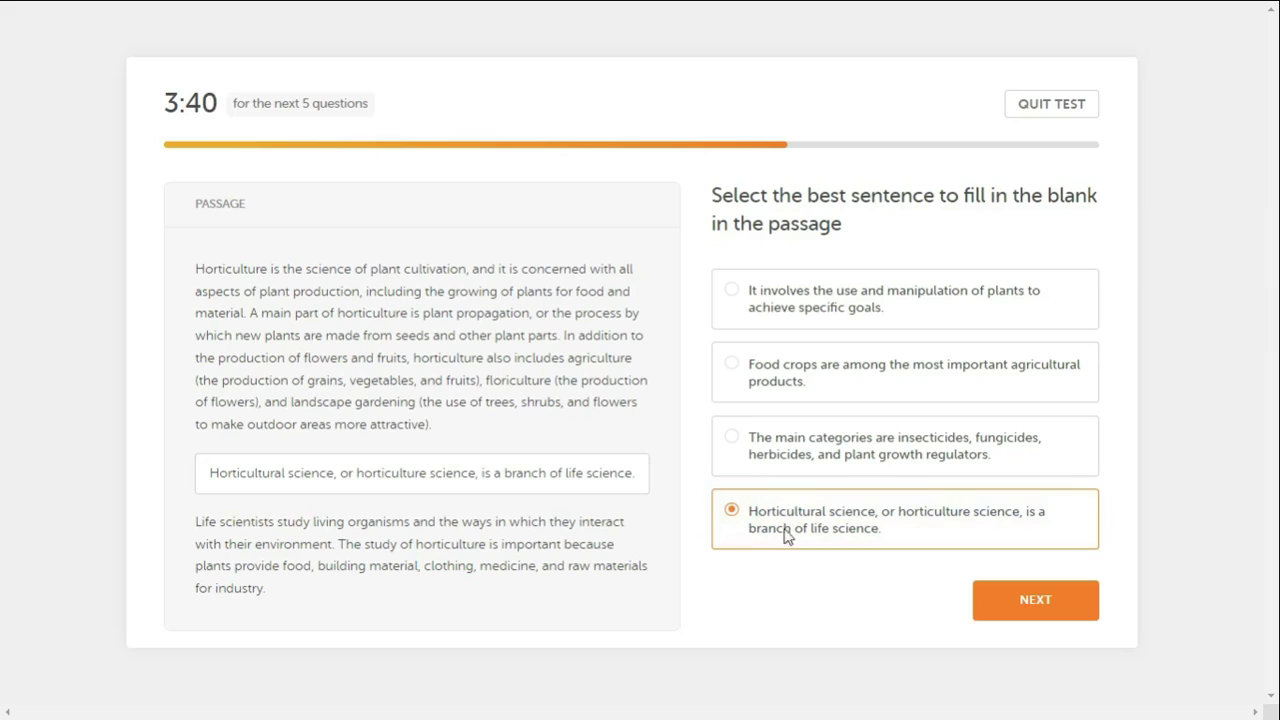
pyautogui.click(1034, 612)
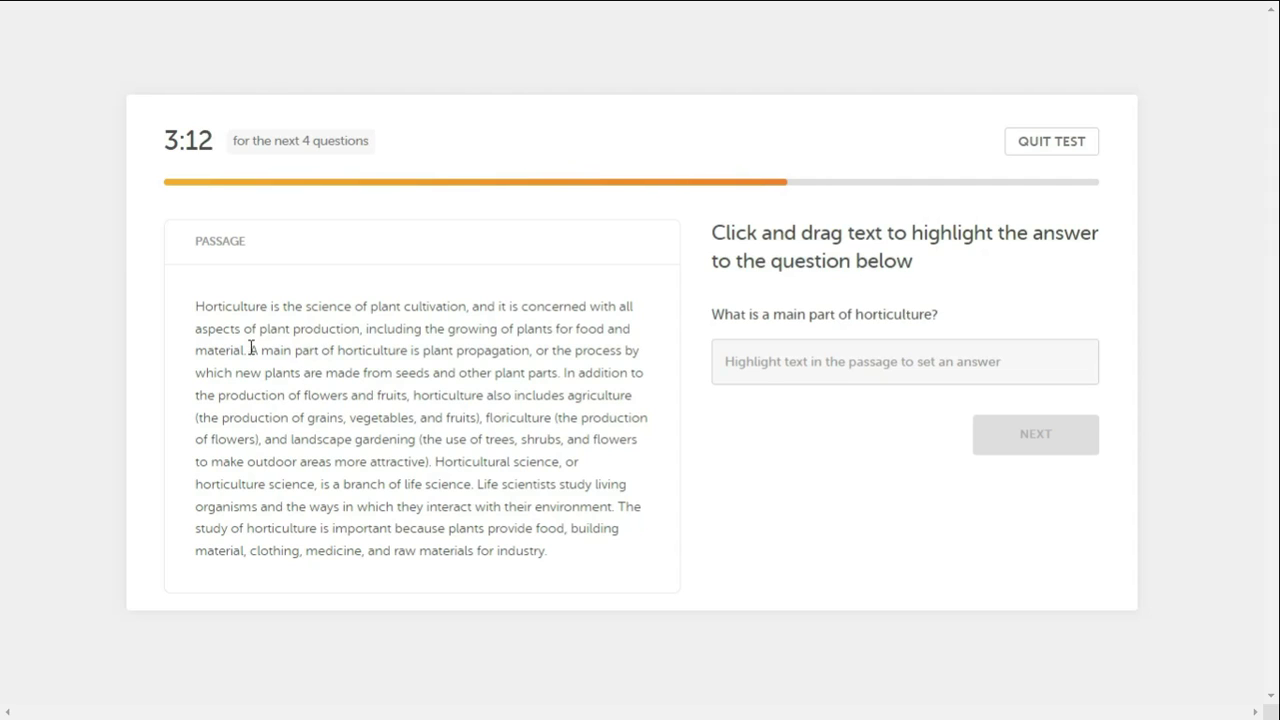
# - Highlight the passage sentence from "A main part of horticulture" to "other plant parts." as the answer and submit it
pyautogui.moveTo(250, 349); pyautogui.dragTo(564, 373)
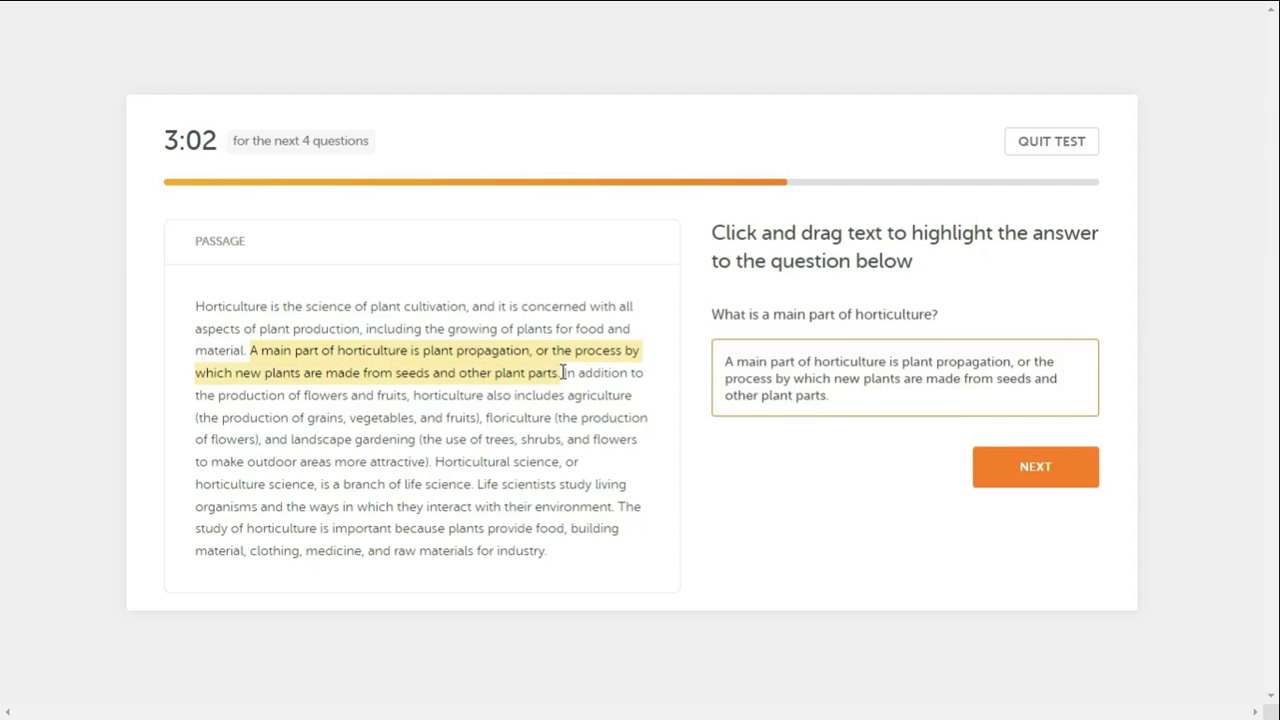
pyautogui.click(1047, 460)
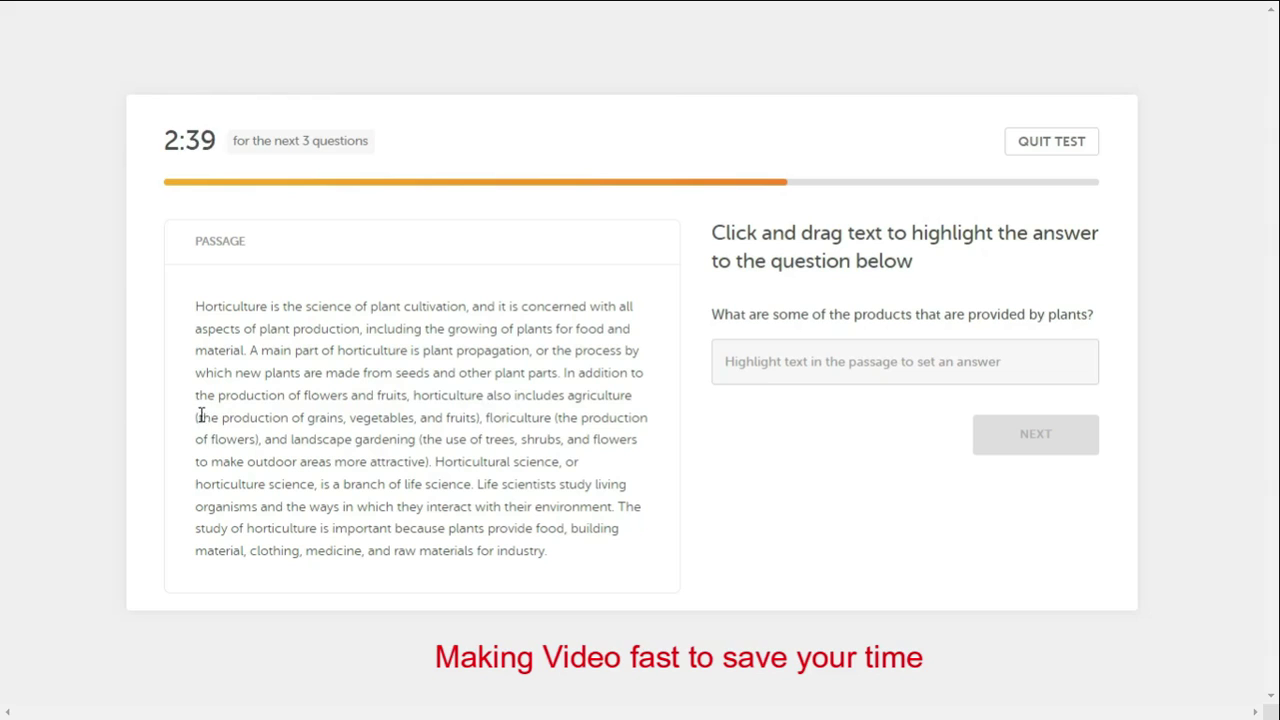
# - For the plant products question, highlight "the production of grains, vegetables, and fruits", replace it with the parenthesized landscape gardening phrase, and submit
pyautogui.moveTo(203, 417); pyautogui.dragTo(477, 418)
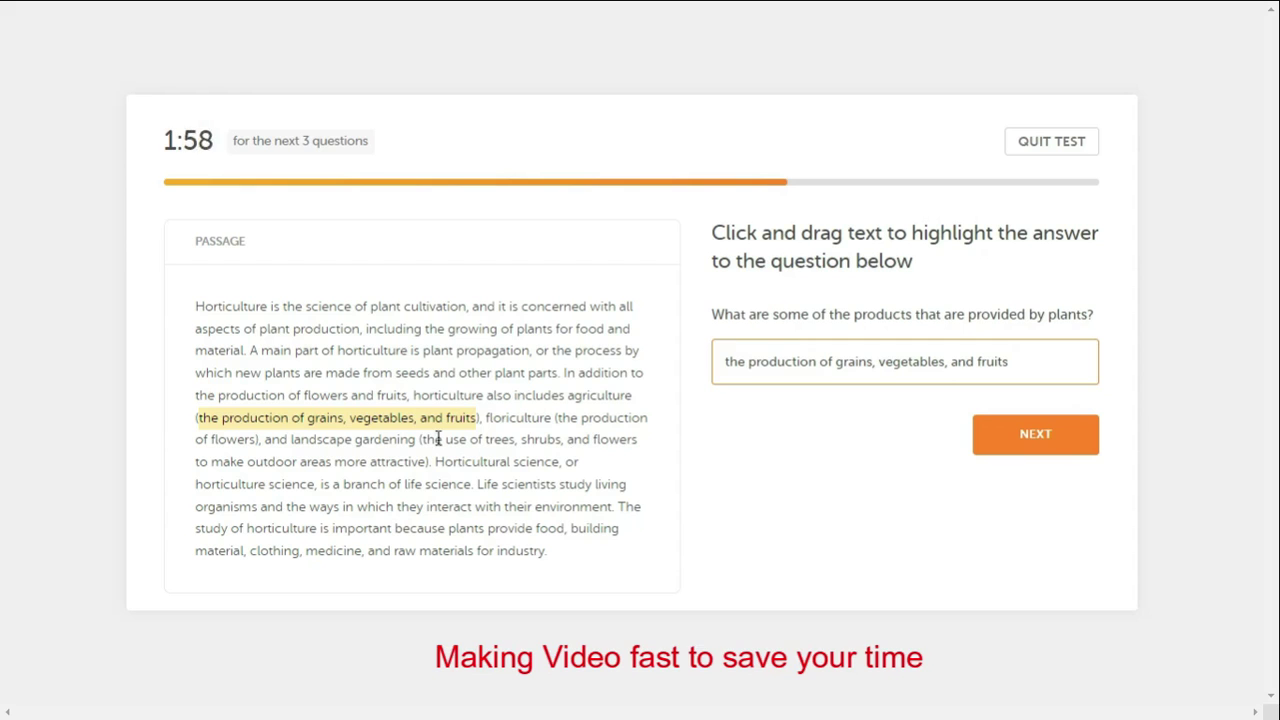
pyautogui.moveTo(420, 440)
pyautogui.mouseDown()
pyautogui.moveTo(435, 444)
pyautogui.moveTo(428, 462)
pyautogui.mouseUp()
pyautogui.click(1032, 460)
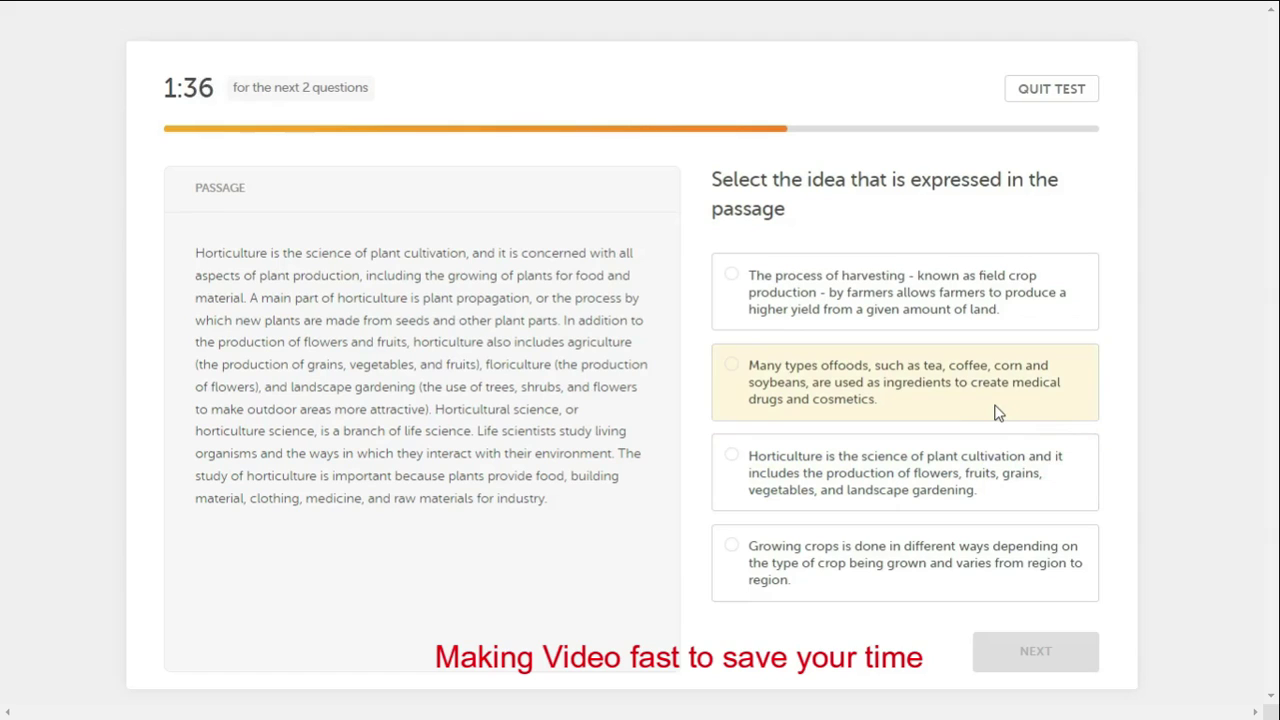
# - Submit the idea defining horticulture as the science of plant cultivation, and submit "Horticulture: The Science of Plant Cultivation" as the passage title
pyautogui.click(1075, 476)
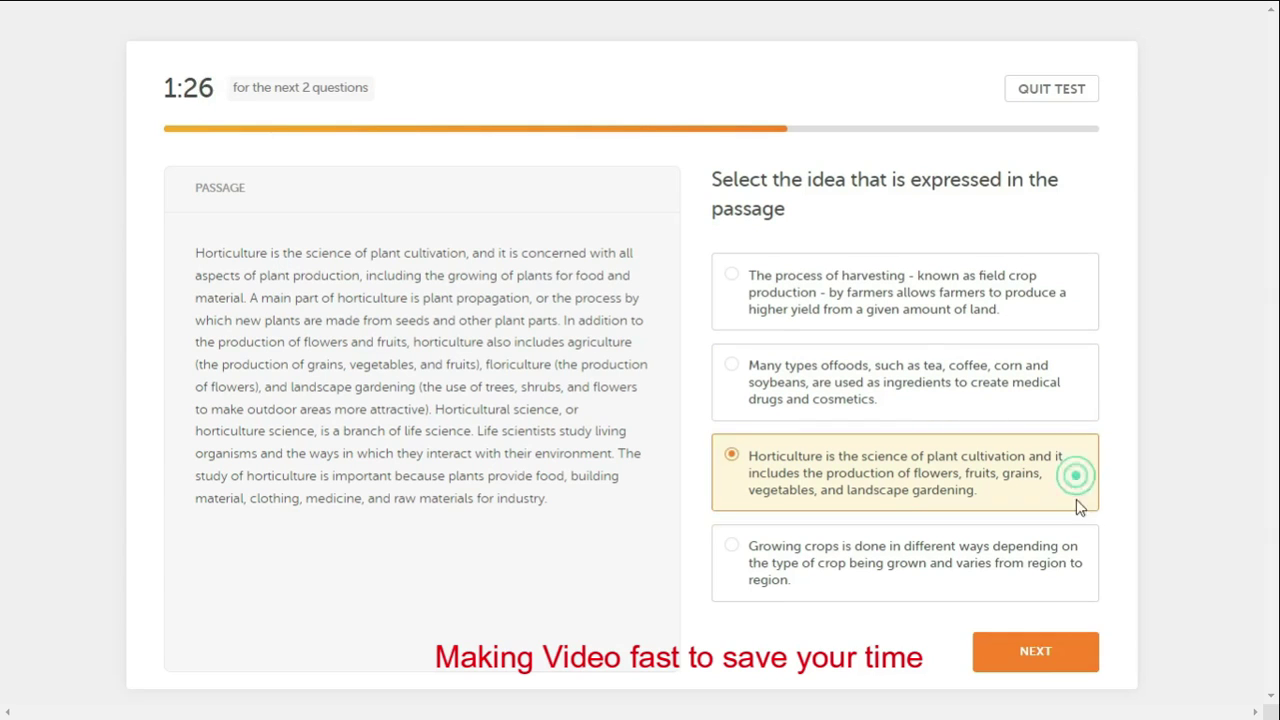
pyautogui.click(1045, 654)
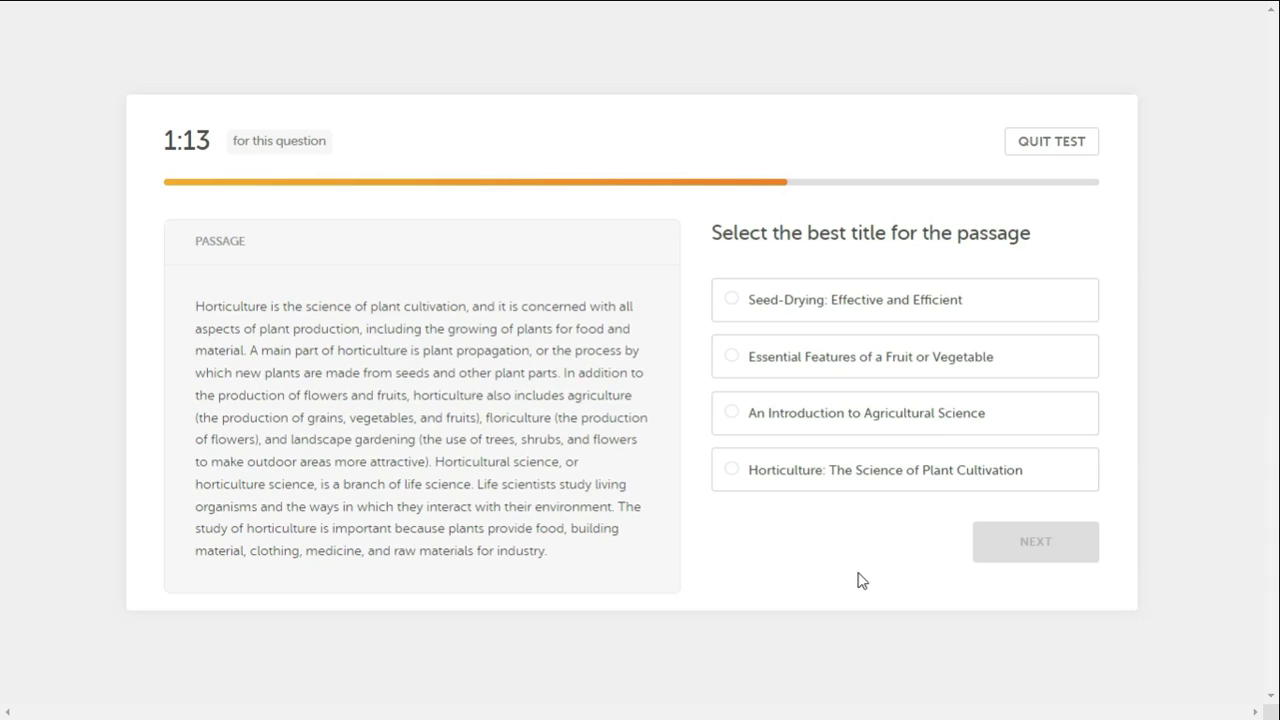
pyautogui.click(946, 482)
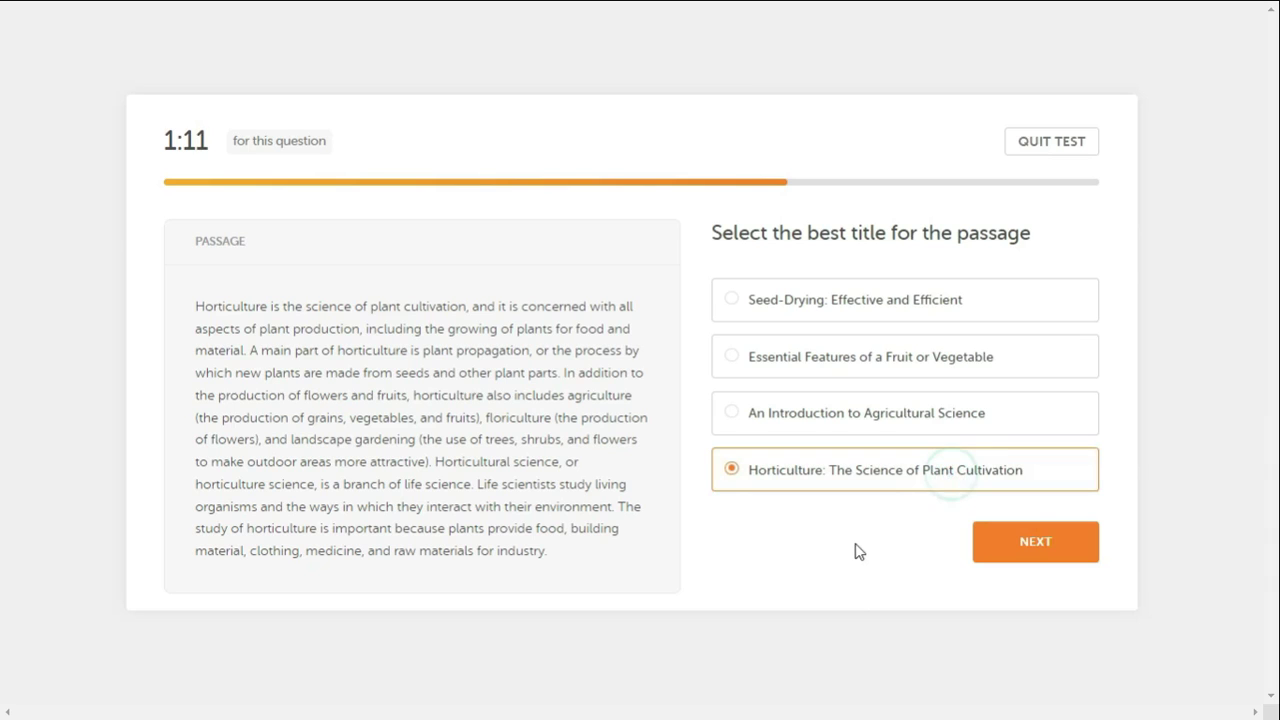
pyautogui.click(1050, 558)
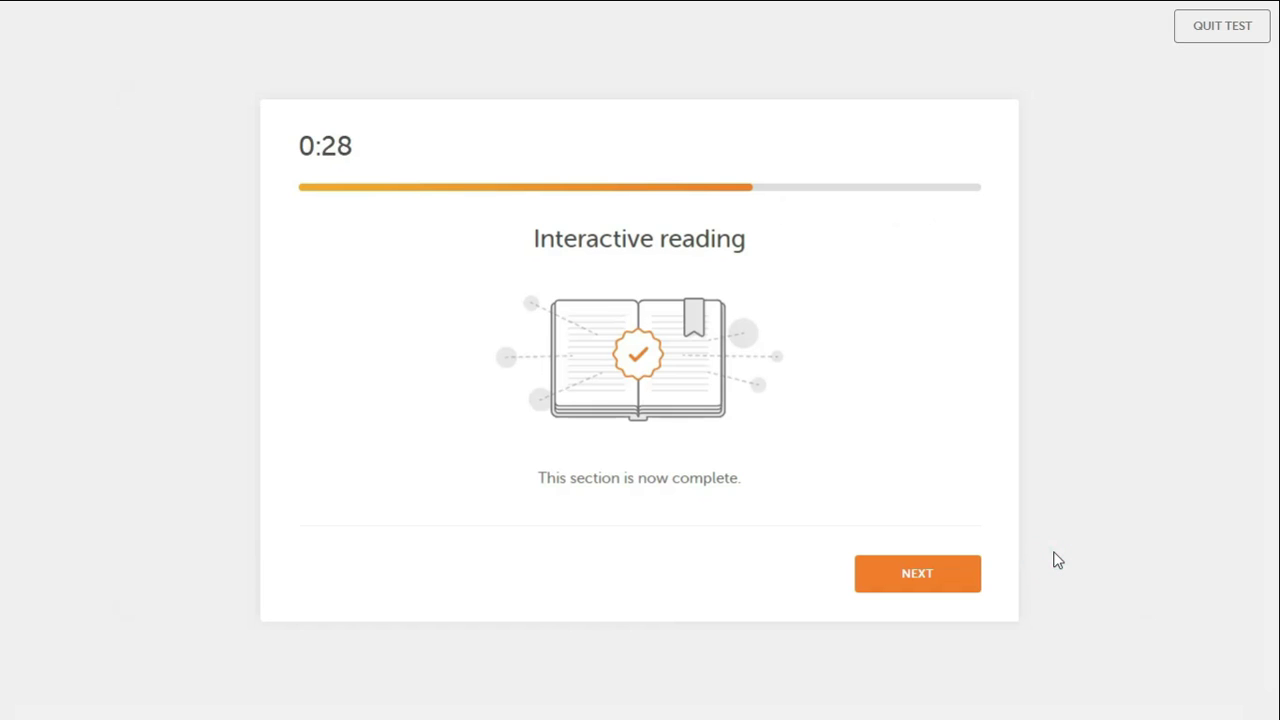